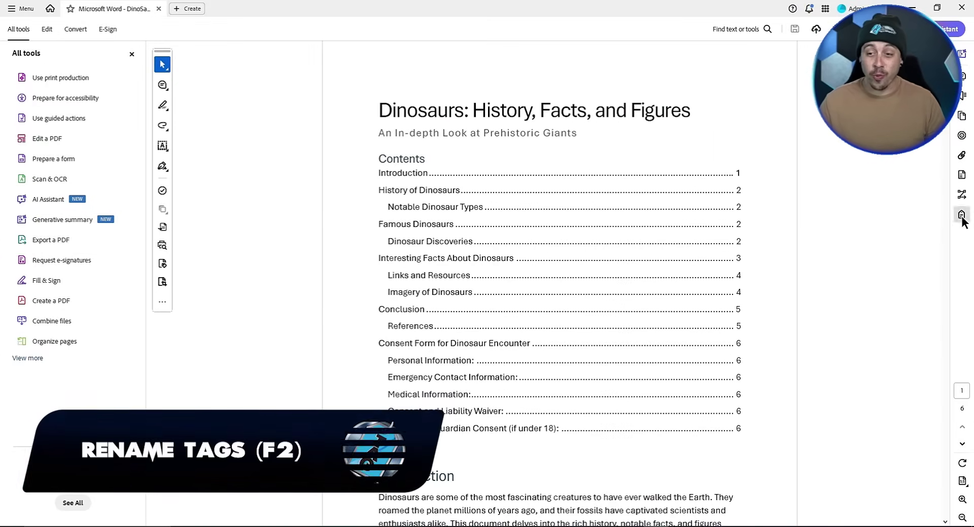
Open the Tags panel, enlarge the tag tree text, and select the document title's tag
{"action": "left_click", "coordinate": [962, 215]}
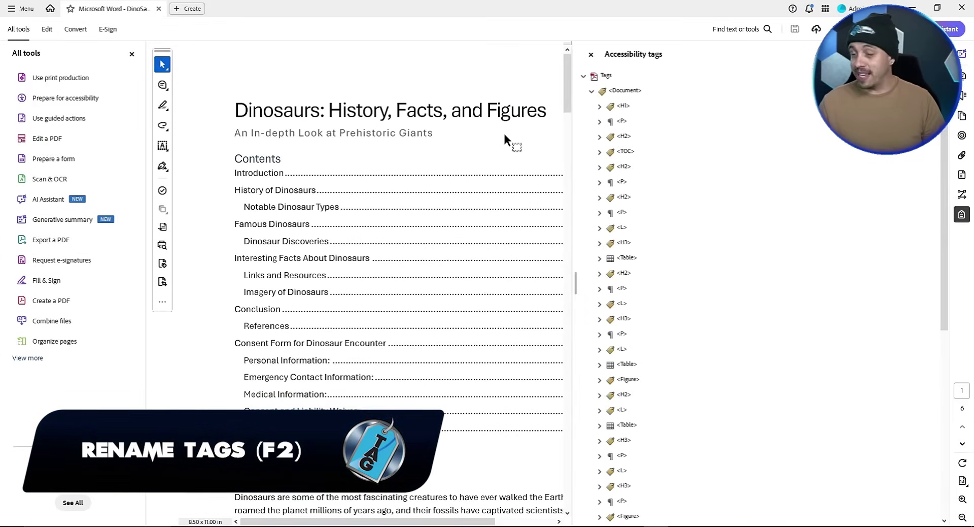
{"action": "left_click", "coordinate": [657, 107]}
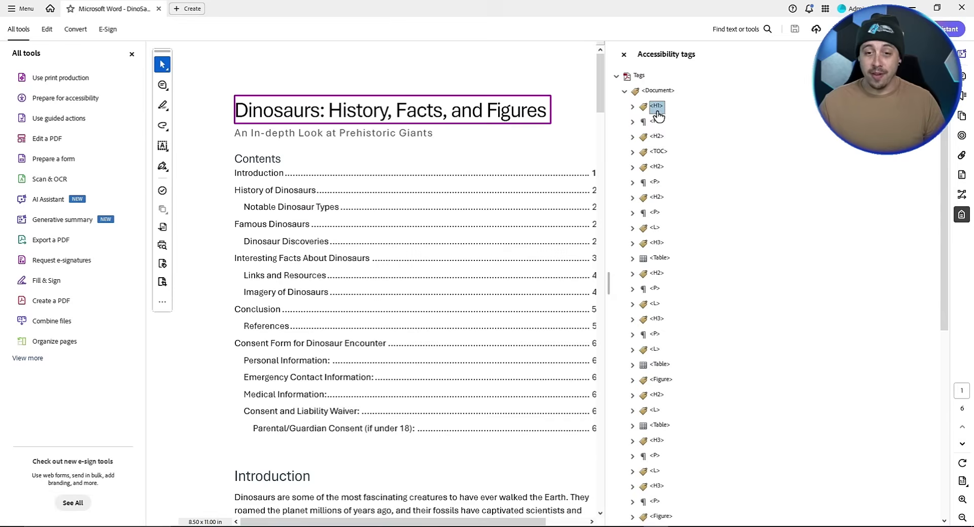
{"action": "key", "text": "ctrl+plus"}
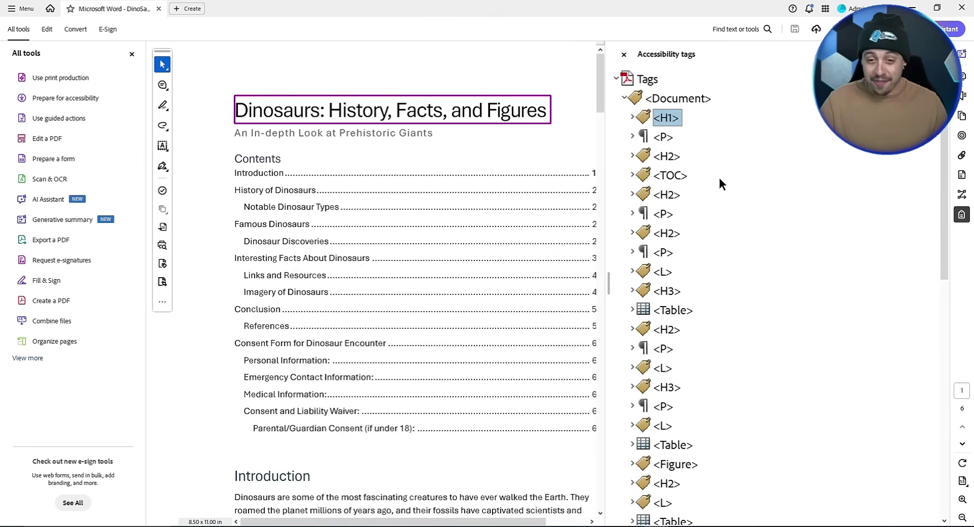
{"action": "key", "text": "Down"}
{"action": "key", "text": "Up"}
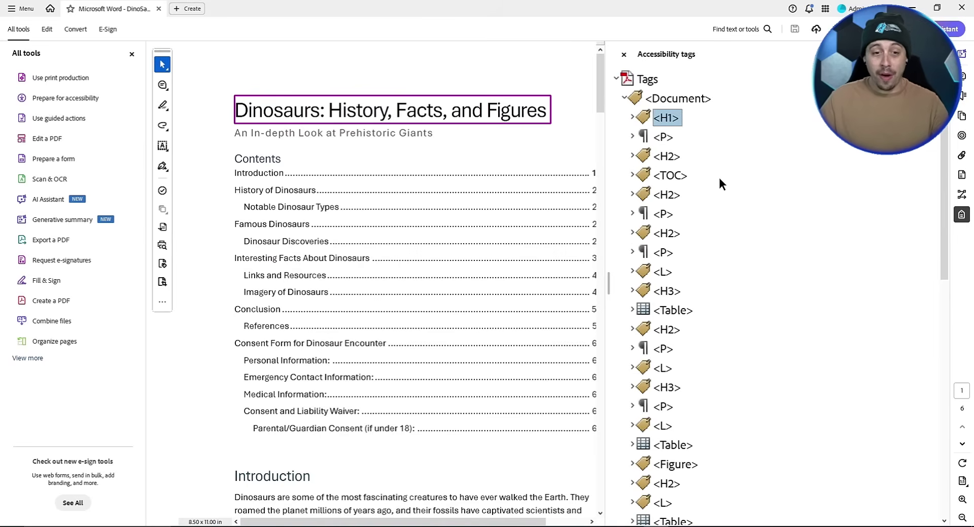
Retype the title tag to H2 and the subtitle tag from P to H1
{"action": "key", "text": "F2"}
{"action": "key", "text": "ctrl+plus"}
{"action": "key", "text": "Left"}
{"action": "key", "text": "BackSpace"}
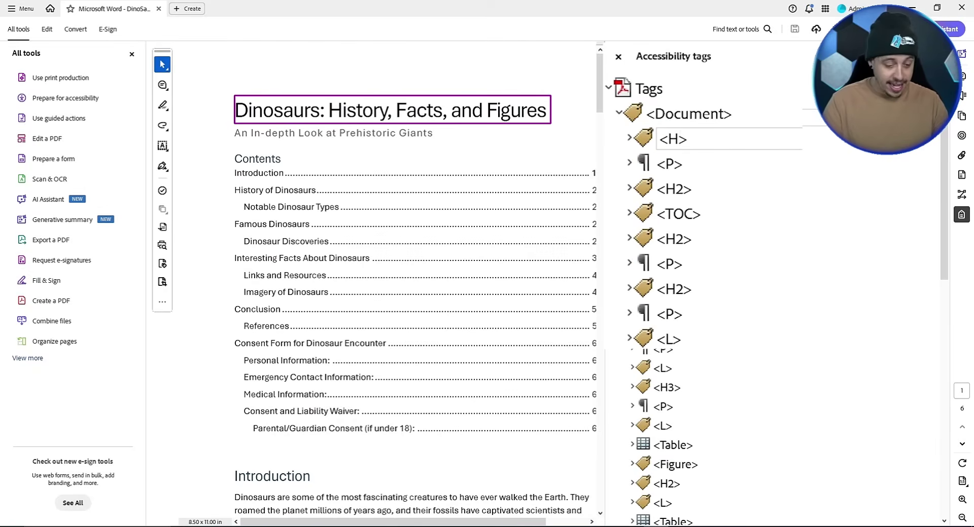
{"action": "type", "text": "2"}
{"action": "key", "text": "Return"}
{"action": "key", "text": "Down"}
{"action": "key", "text": "F2"}
{"action": "key", "text": "Left"}
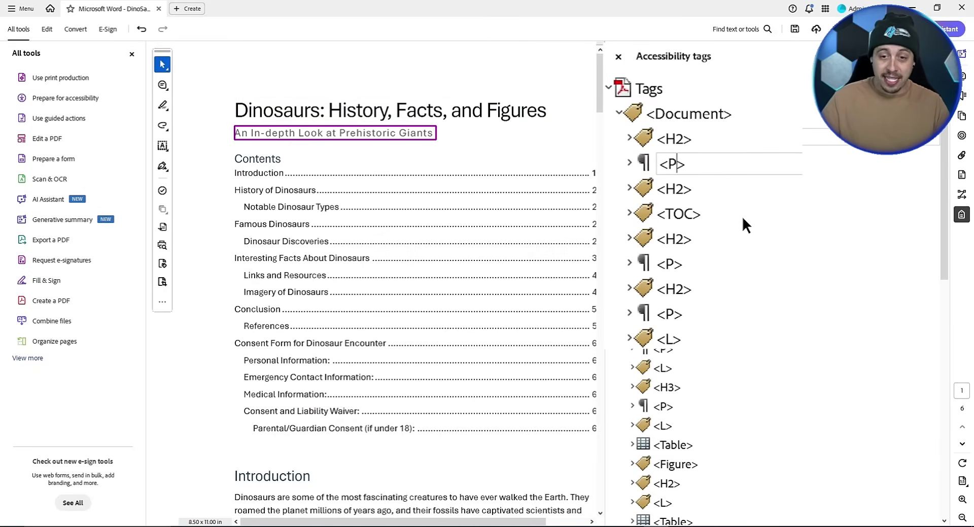
{"action": "key", "text": "BackSpace"}
{"action": "type", "text": "H1"}
{"action": "key", "text": "Return"}
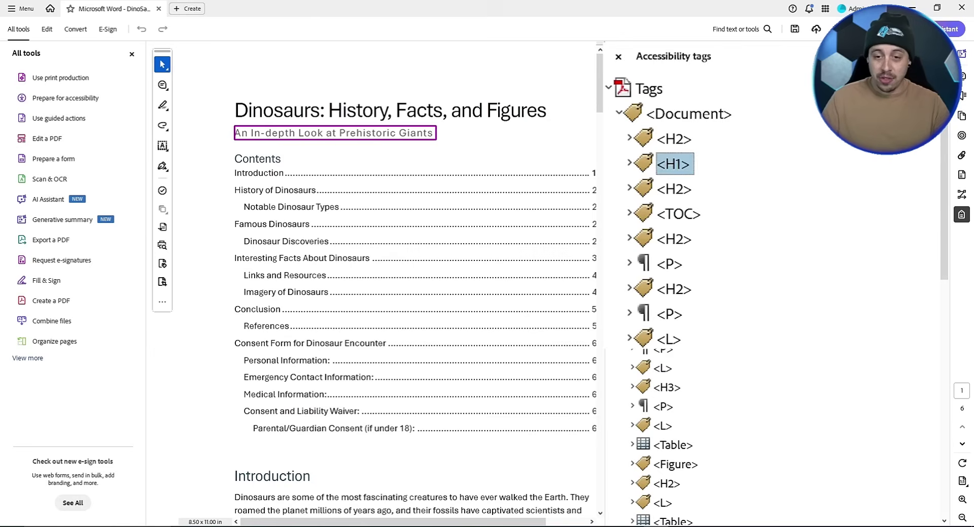
Rename the Contents heading tag from H2 to L
{"action": "key", "text": "Down"}
{"action": "key", "text": "F2"}
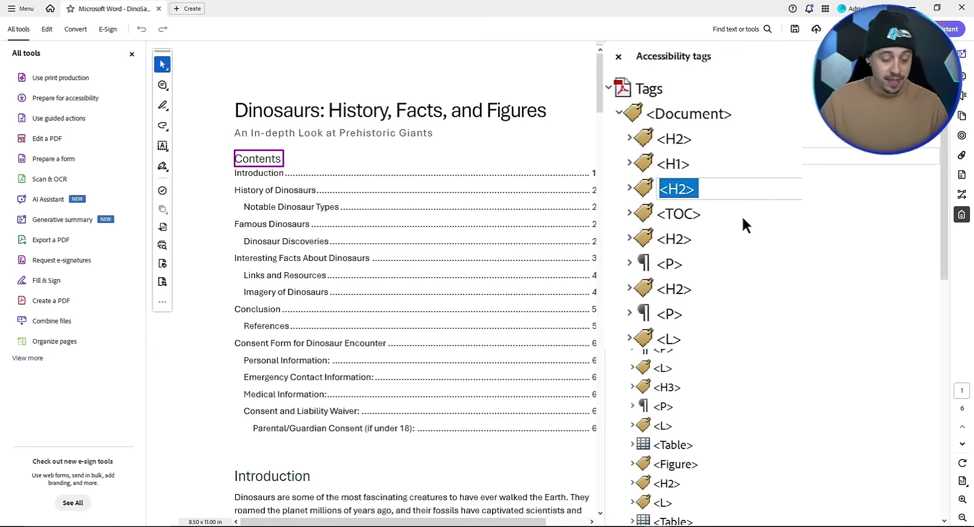
{"action": "key", "text": "Left"}
{"action": "key", "text": "BackSpace"}
{"action": "key", "text": "BackSpace"}
{"action": "type", "text": "L"}
{"action": "key", "text": "Return"}
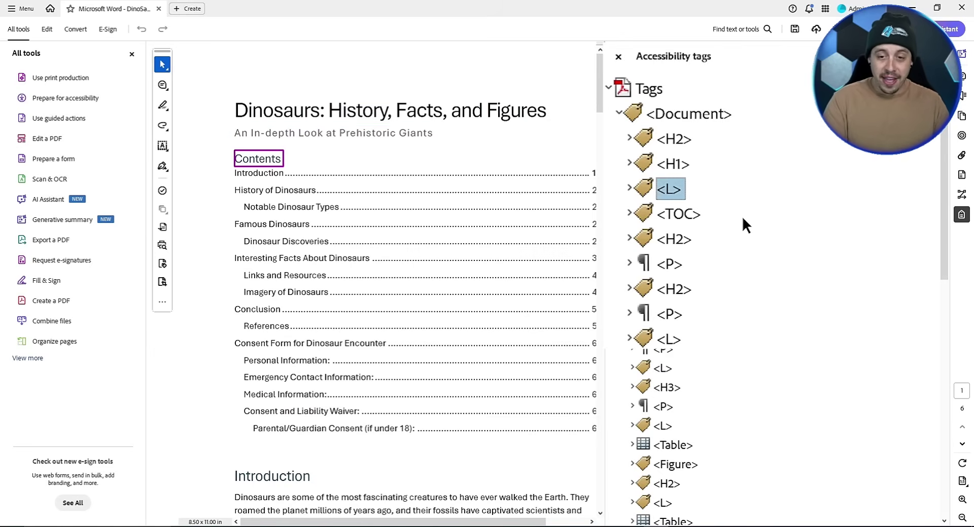
Change the Introduction heading tag's level to H1
{"action": "key", "text": "Down"}
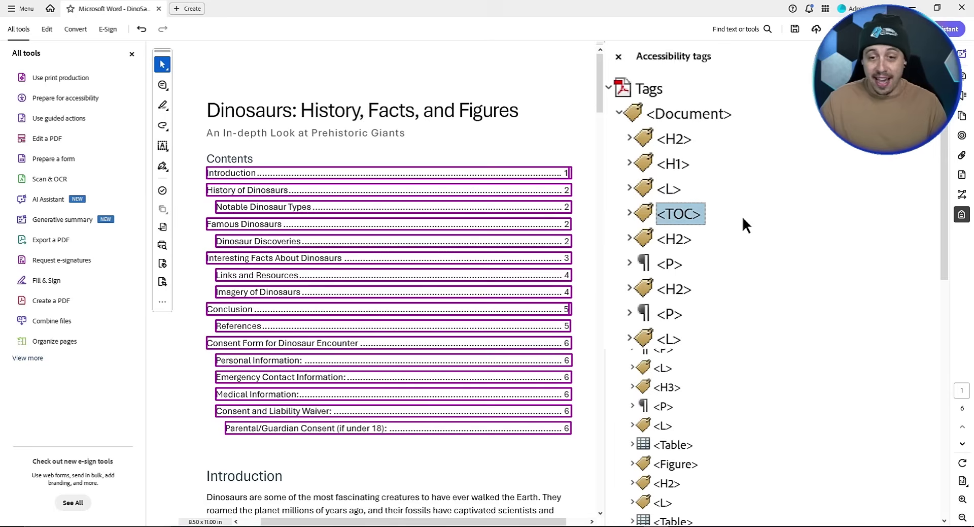
{"action": "key", "text": "Down"}
{"action": "key", "text": "F2"}
{"action": "key", "text": "Left"}
{"action": "key", "text": "BackSpace"}
{"action": "type", "text": "1"}
{"action": "key", "text": "Return"}
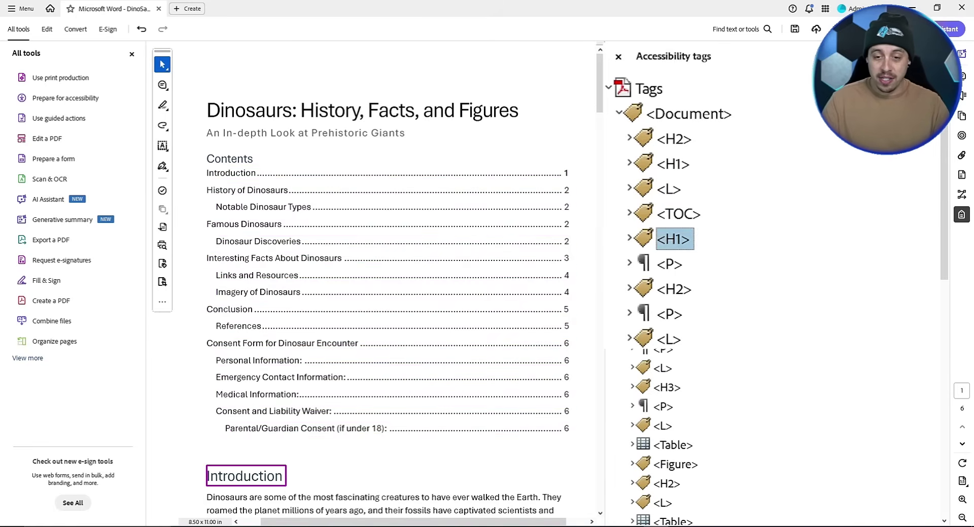
Change the History of Dinosaurs heading tag from H2 to H3
{"action": "key", "text": "Down"}
{"action": "key", "text": "Down"}
{"action": "key", "text": "F2"}
{"action": "key", "text": "Left"}
{"action": "key", "text": "BackSpace"}
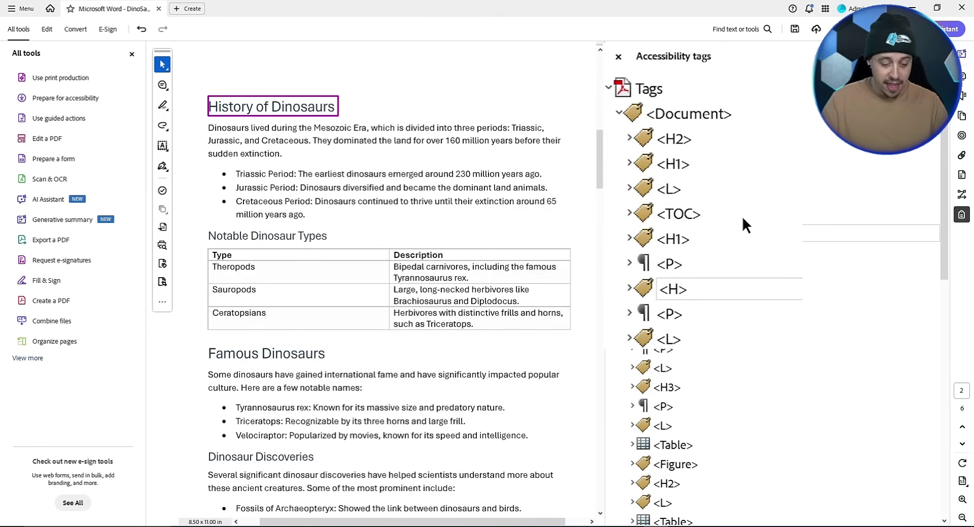
{"action": "type", "text": "3"}
{"action": "key", "text": "Return"}
{"action": "key", "text": "Up"}
{"action": "key", "text": "Up"}
{"action": "key", "text": "Up"}
{"action": "key", "text": "Up"}
{"action": "key", "text": "Up"}
{"action": "key", "text": "Up"}
Correct the title tag to H1 and the subtitle tag to H2
{"action": "key", "text": "F2"}
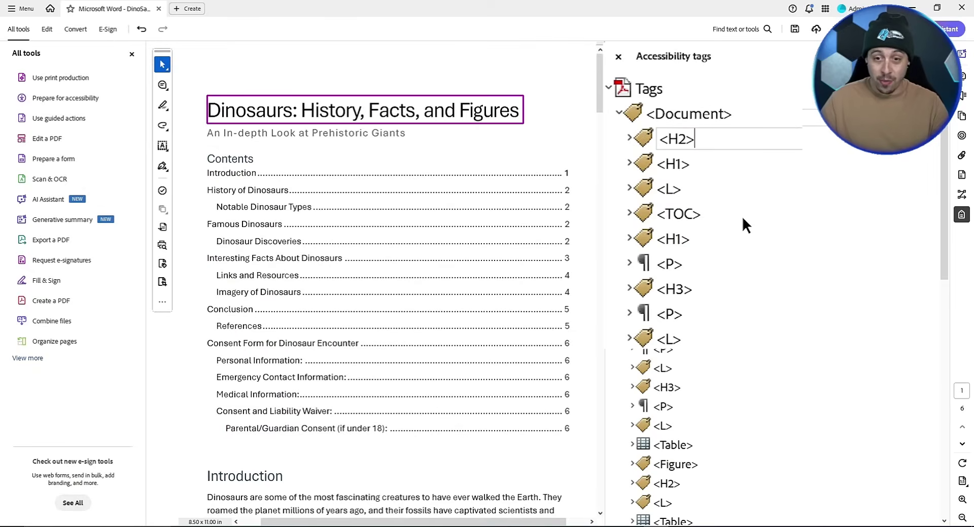
{"action": "key", "text": "Left"}
{"action": "key", "text": "BackSpace"}
{"action": "type", "text": "1"}
{"action": "key", "text": "Return"}
{"action": "key", "text": "Down"}
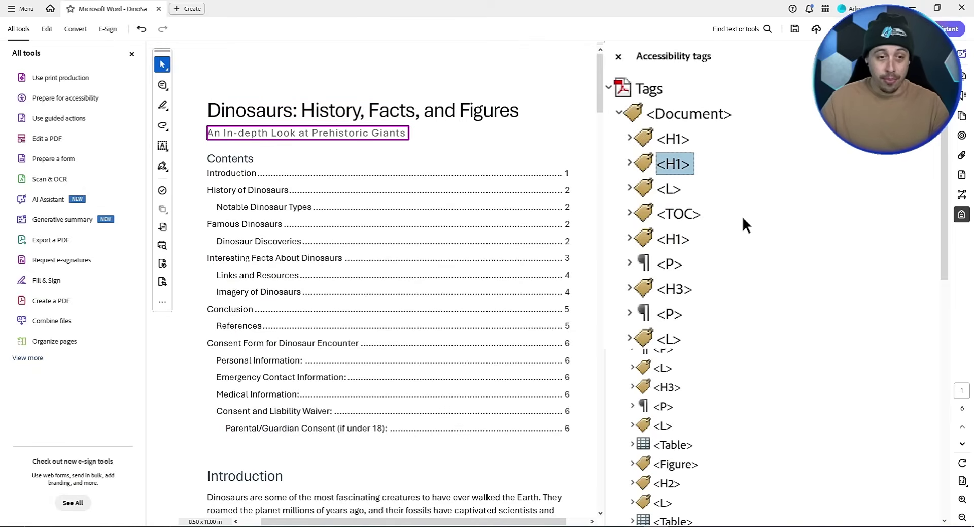
{"action": "key", "text": "F2"}
{"action": "key", "text": "Left"}
{"action": "key", "text": "BackSpace"}
{"action": "type", "text": "2"}
{"action": "key", "text": "Return"}
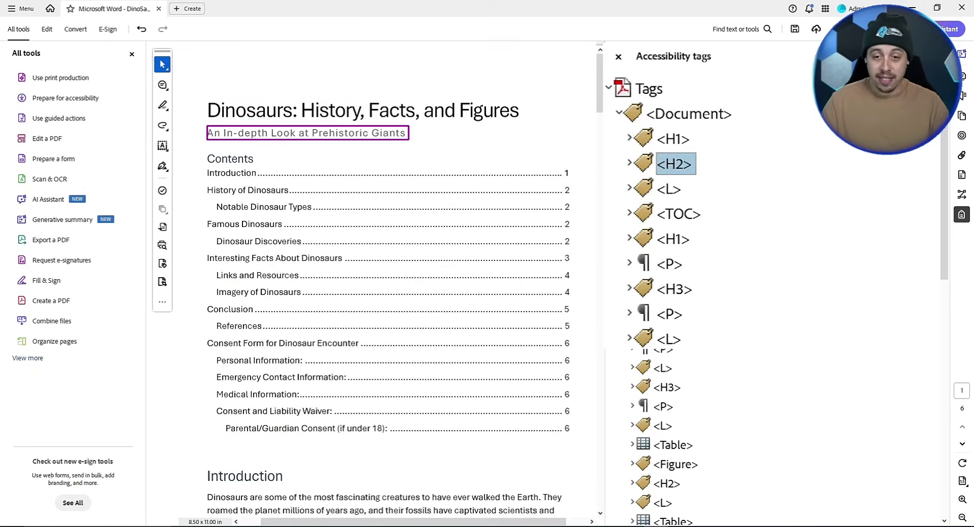
Correct the Contents heading tag from L to H3
{"action": "key", "text": "Down"}
{"action": "key", "text": "Down"}
{"action": "key", "text": "Up"}
{"action": "key", "text": "F2"}
{"action": "key", "text": "Left"}
{"action": "key", "text": "BackSpace"}
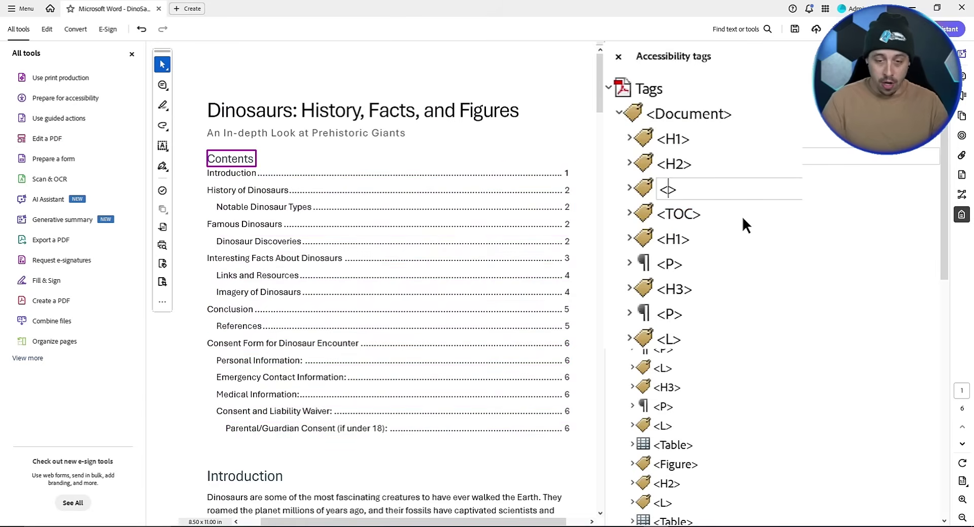
{"action": "type", "text": "H3"}
{"action": "key", "text": "Return"}
Correct the Introduction heading tag from H1 to H2
{"action": "key", "text": "Down"}
{"action": "key", "text": "Down"}
{"action": "key", "text": "Down"}
{"action": "key", "text": "Up"}
{"action": "key", "text": "F2"}
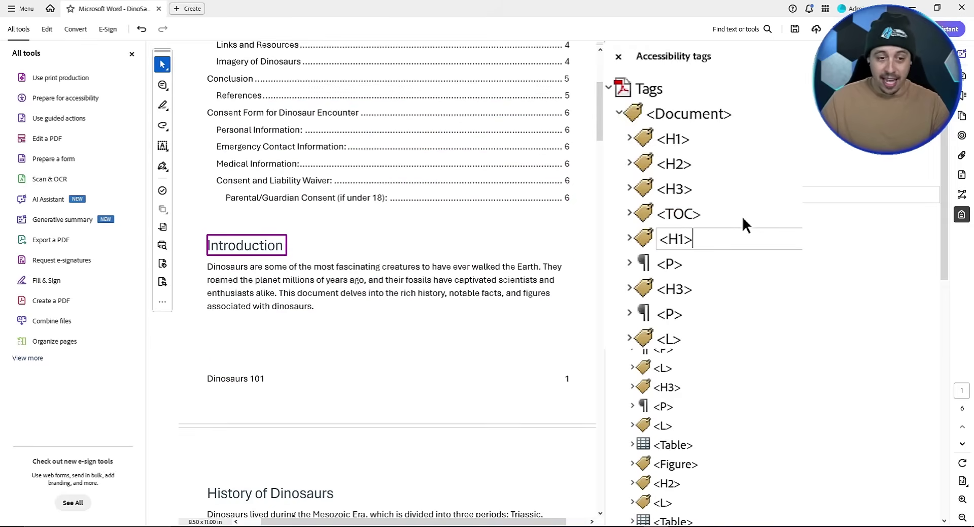
{"action": "key", "text": "Left"}
{"action": "key", "text": "BackSpace"}
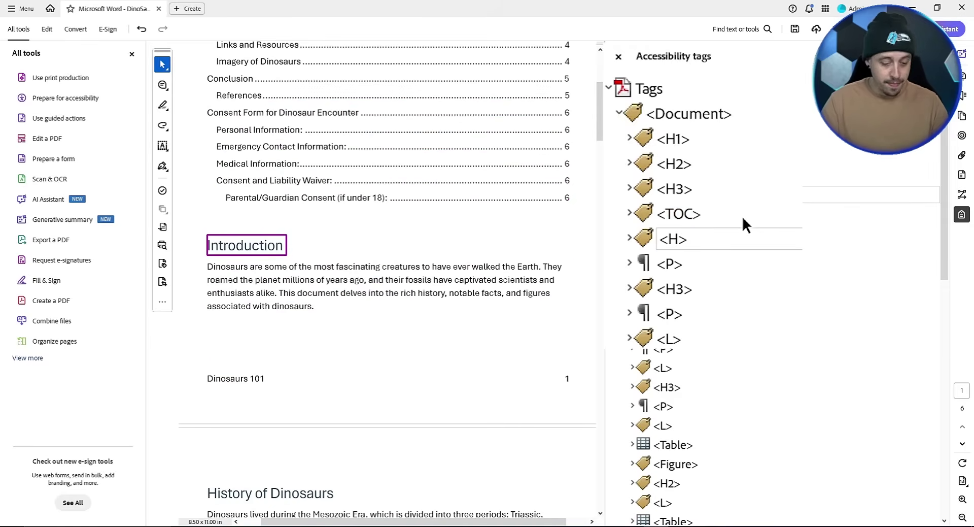
{"action": "type", "text": "2"}
{"action": "key", "text": "Return"}
Confirm the History of Dinosaurs tag stays H3
{"action": "key", "text": "Down"}
{"action": "key", "text": "Down"}
{"action": "key", "text": "F2"}
{"action": "key", "text": "Left"}
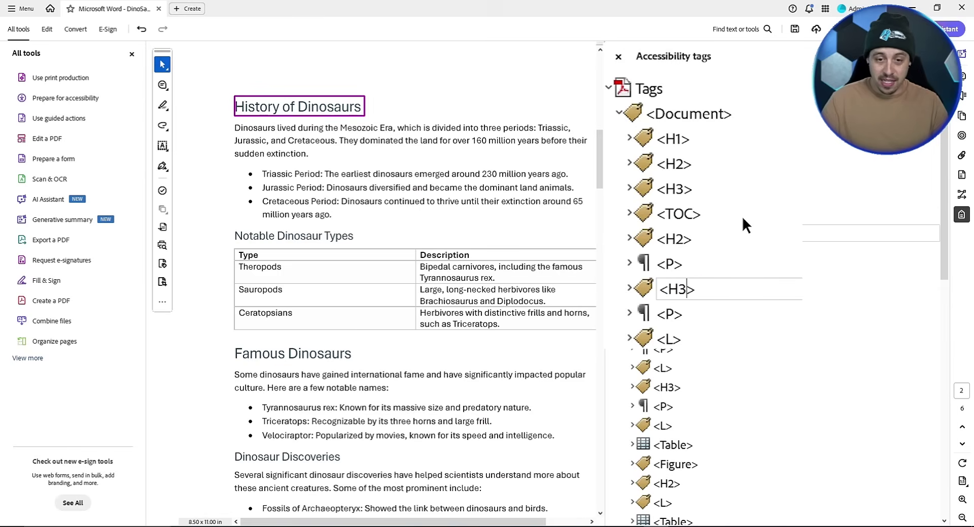
{"action": "key", "text": "Return"}
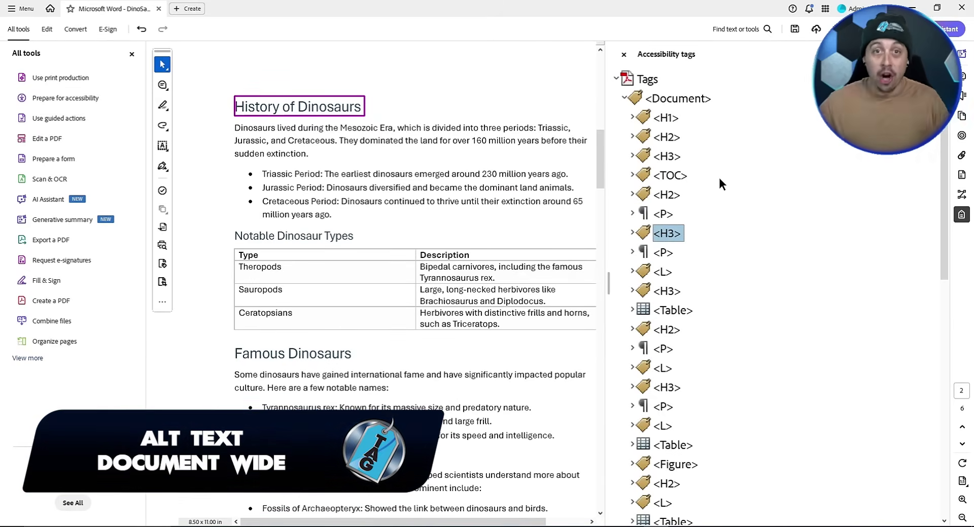
Open Preflight from the print production tools and show the single fixups list
{"action": "left_click", "coordinate": [538, 96]}
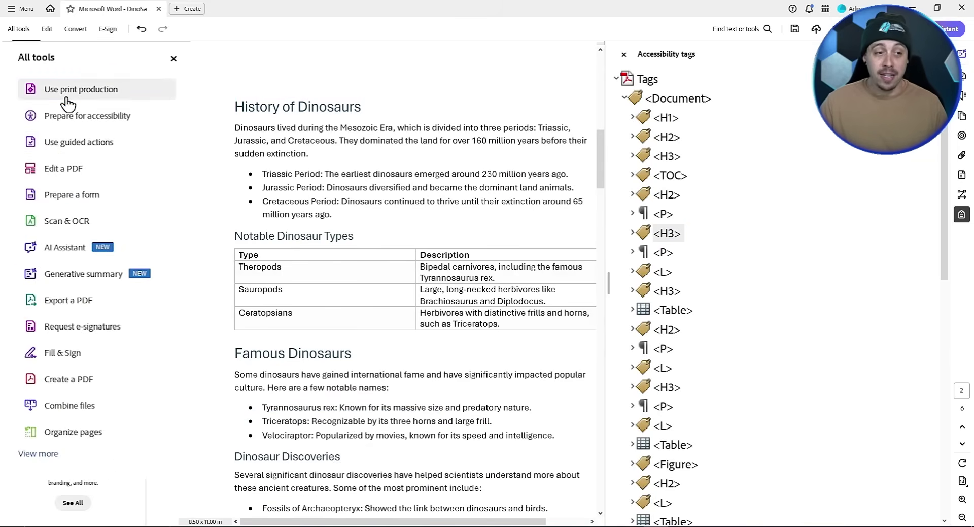
{"action": "left_click", "coordinate": [66, 97]}
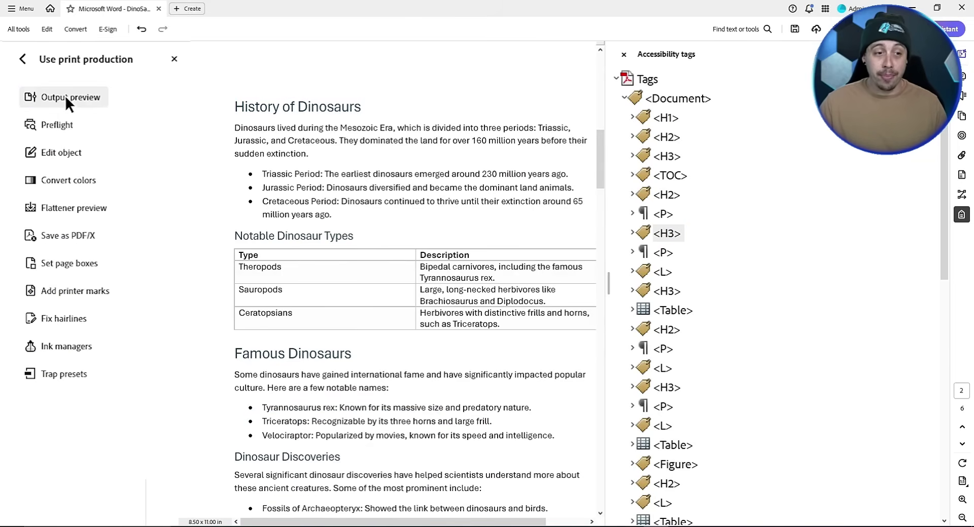
{"action": "left_click", "coordinate": [59, 123]}
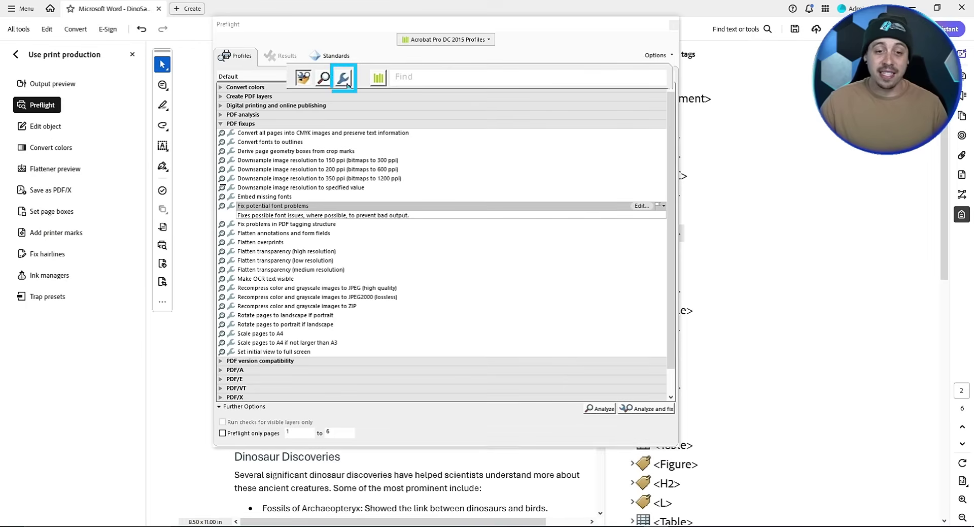
{"action": "left_click", "coordinate": [343, 77]}
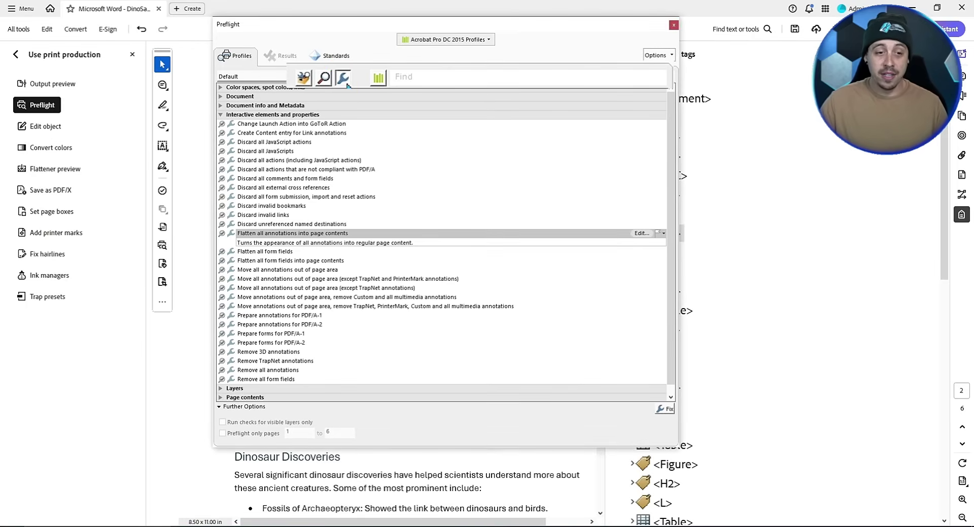
Run the 'Create Content entry for Link annotations' fixup and save over DinoSample.pdf
{"action": "left_click", "coordinate": [441, 78]}
{"action": "type", "text": "ann"}
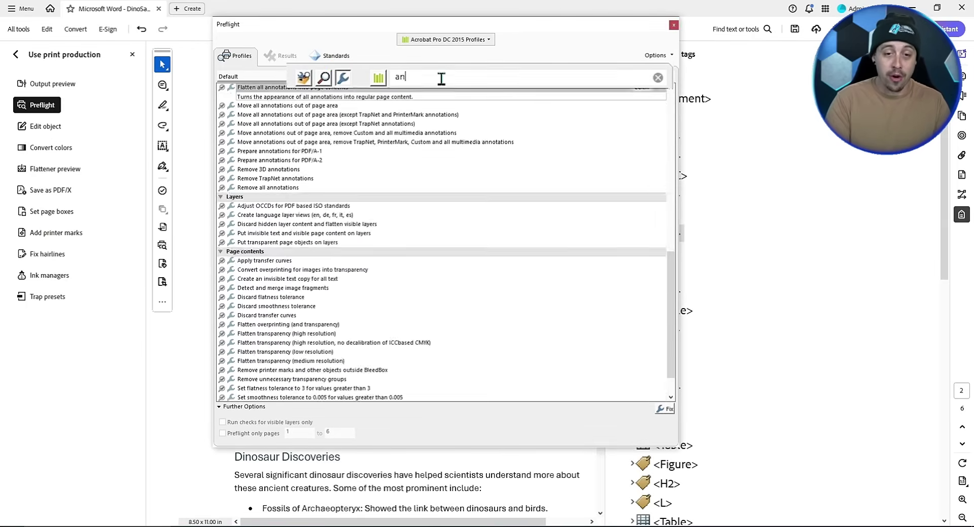
{"action": "left_click", "coordinate": [320, 116]}
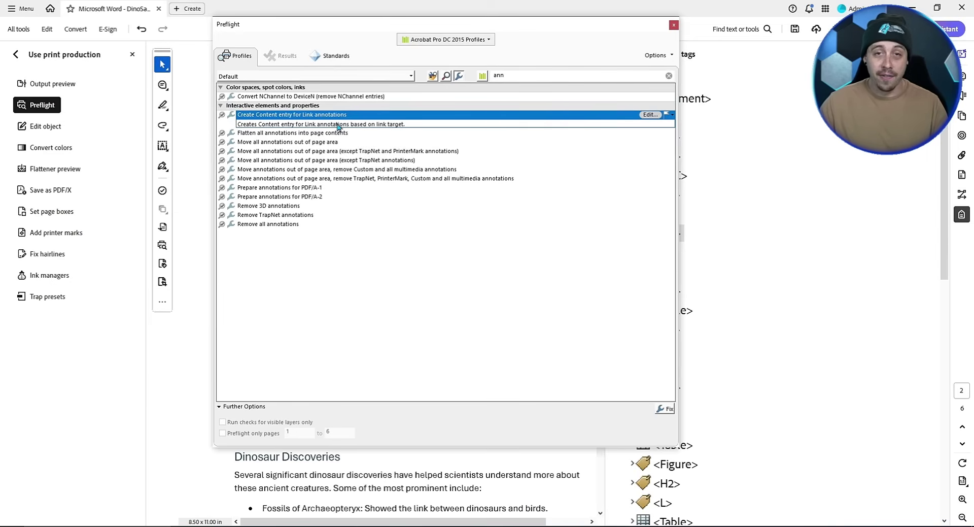
{"action": "left_click", "coordinate": [664, 413]}
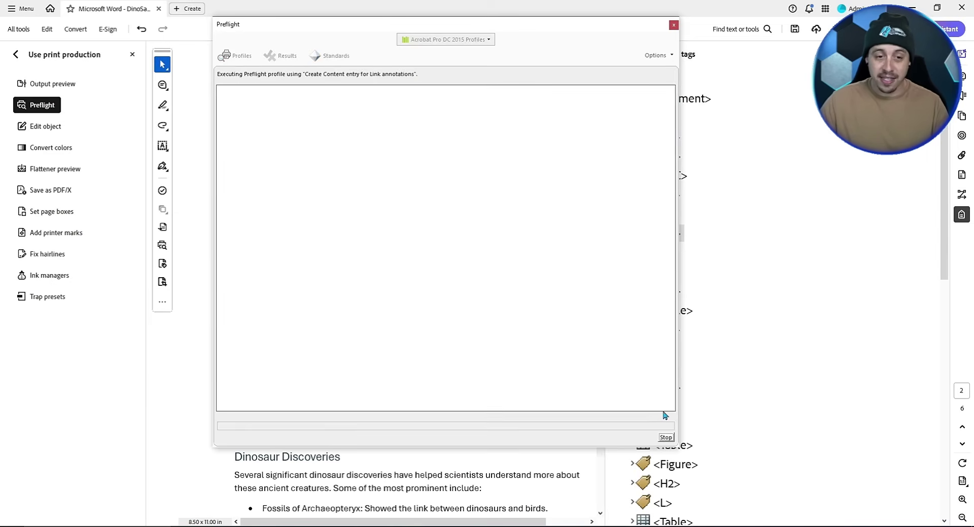
{"action": "left_click", "coordinate": [401, 273]}
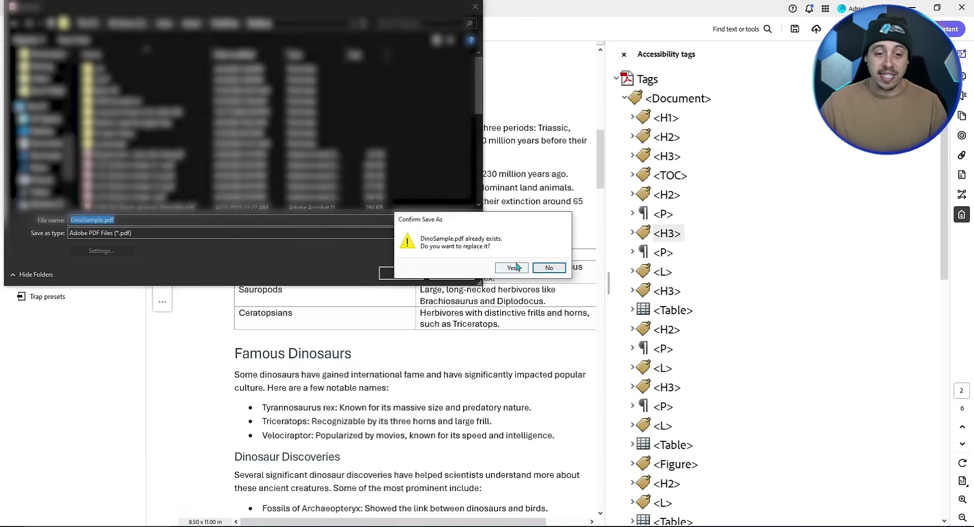
{"action": "left_click", "coordinate": [513, 267]}
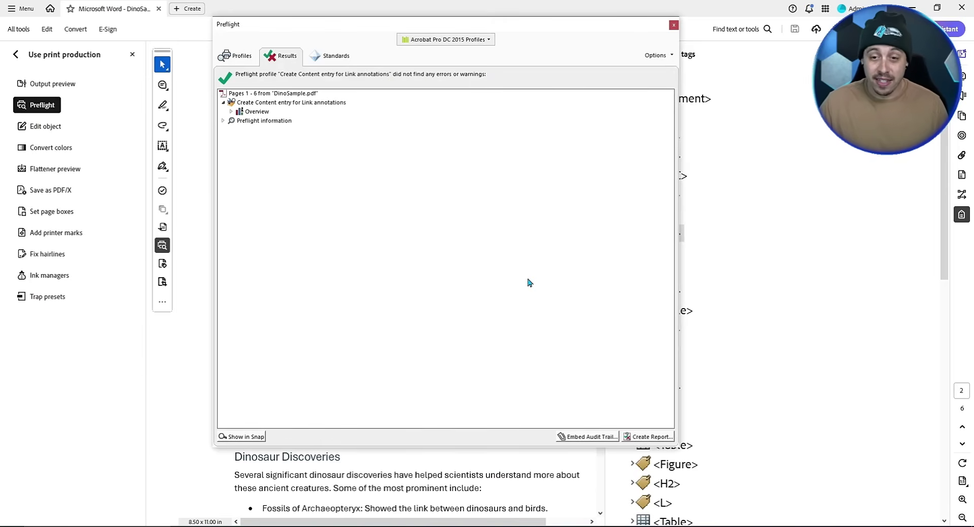
Give the Introduction Link tag the alternate description 'Introduction TOC item' via its Properties
{"action": "left_click", "coordinate": [674, 25]}
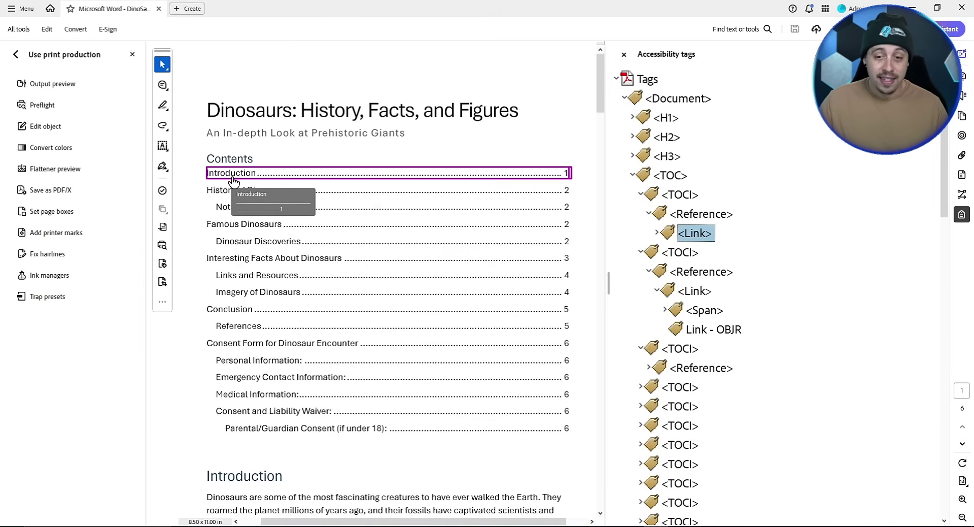
{"action": "right_click", "coordinate": [694, 242]}
{"action": "left_click", "coordinate": [736, 485]}
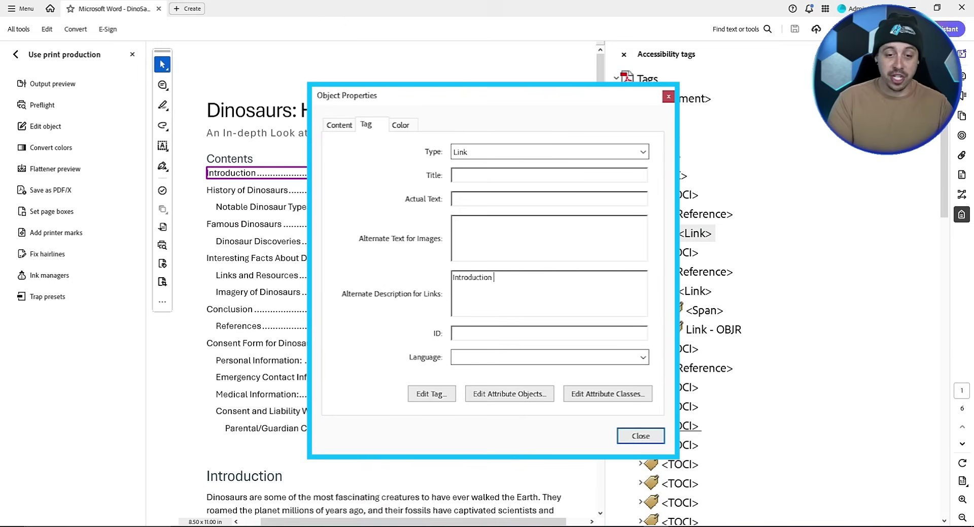
{"action": "type", "text": "em"}
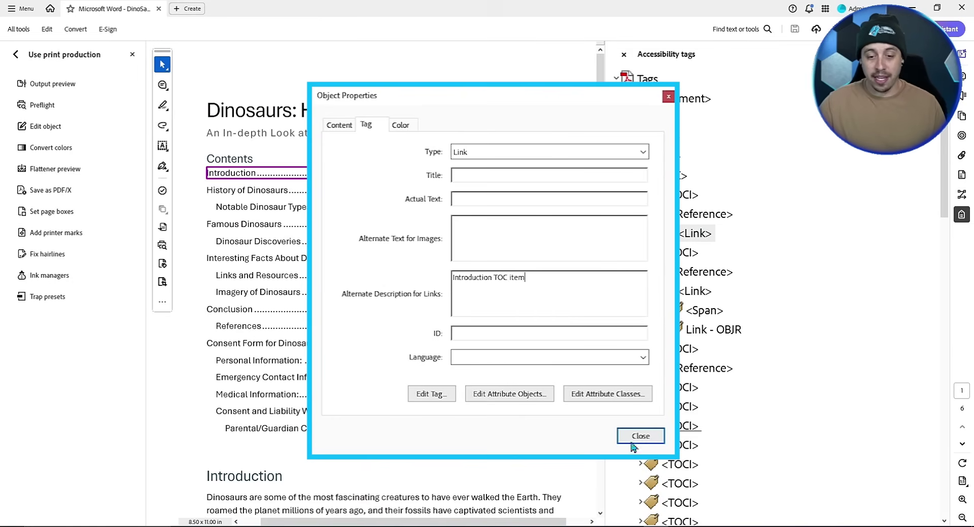
{"action": "left_click", "coordinate": [641, 436]}
Begin saving a copy of the PDF to a different folder, then close the dialog
{"action": "left_click", "coordinate": [13, 12]}
{"action": "left_click", "coordinate": [26, 97]}
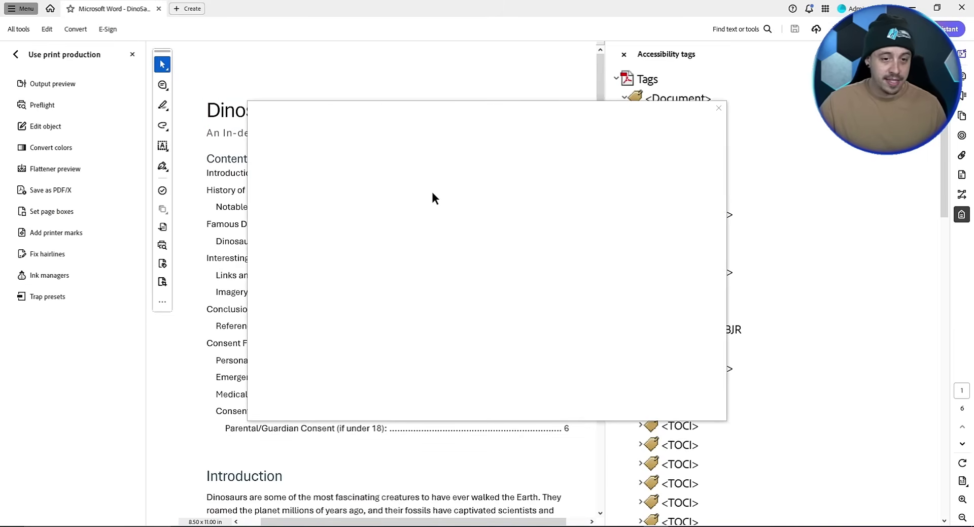
{"action": "left_click", "coordinate": [653, 402]}
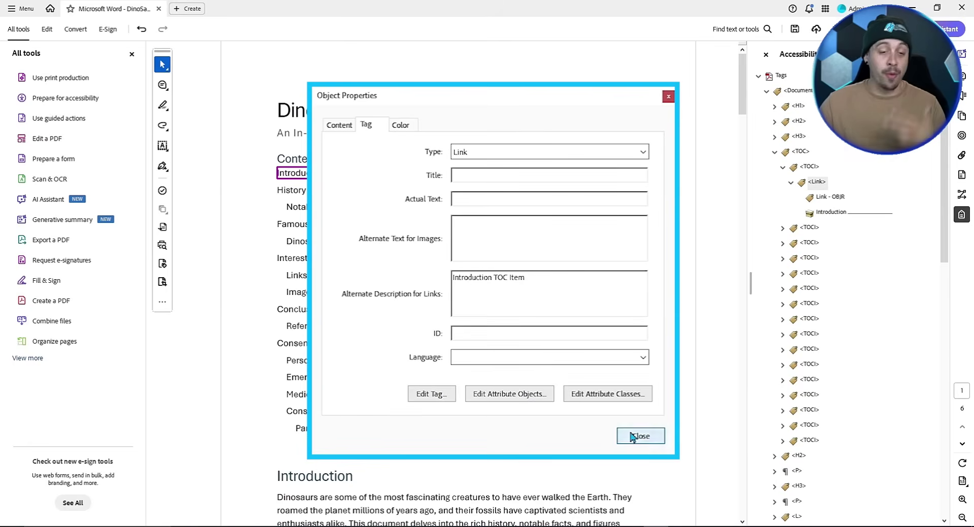
{"action": "left_click", "coordinate": [624, 434]}
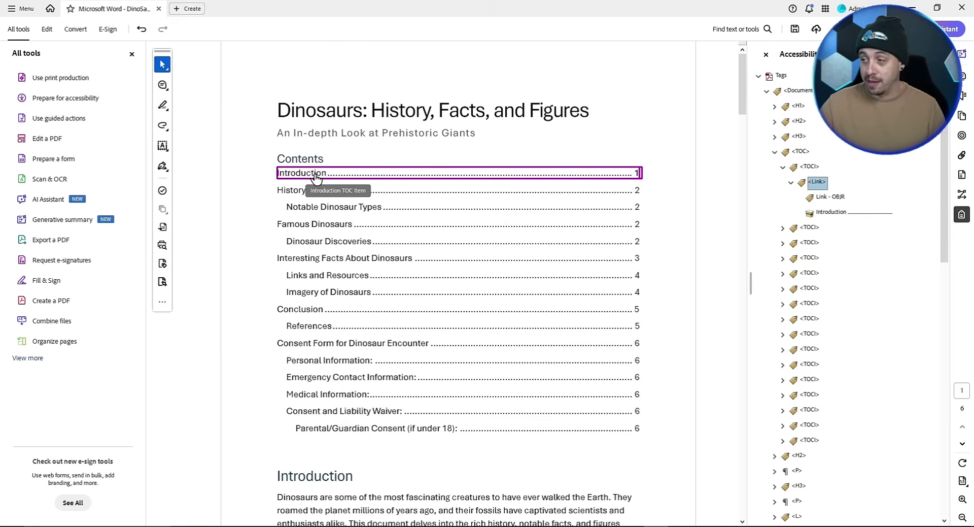
Expand the Introduction <P> tag and its Span to reveal 'fi' and 'gures associated with dinosaurs.'
{"action": "left_click", "coordinate": [798, 471]}
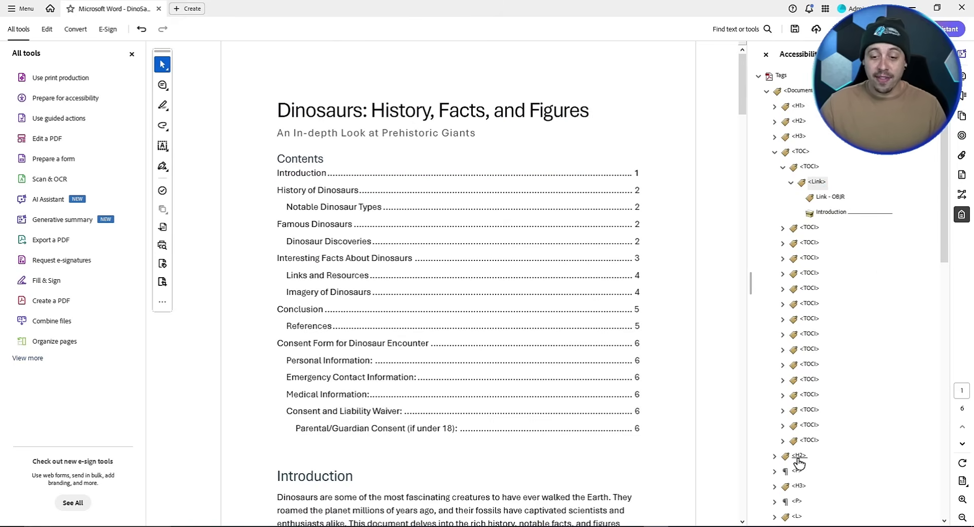
{"action": "key", "text": "Right"}
{"action": "key", "text": "Down"}
{"action": "key", "text": "Down"}
{"action": "key", "text": "Down"}
{"action": "key", "text": "Down"}
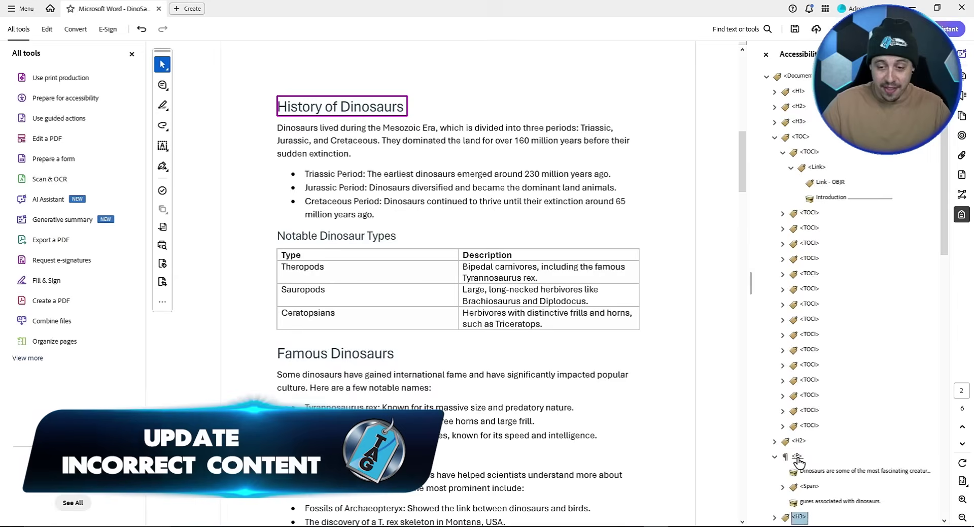
{"action": "key", "text": "Up"}
{"action": "key", "text": "Up"}
{"action": "key", "text": "Right"}
{"action": "scroll", "coordinate": [634, 386], "scroll_direction": "down", "scroll_amount": 10}
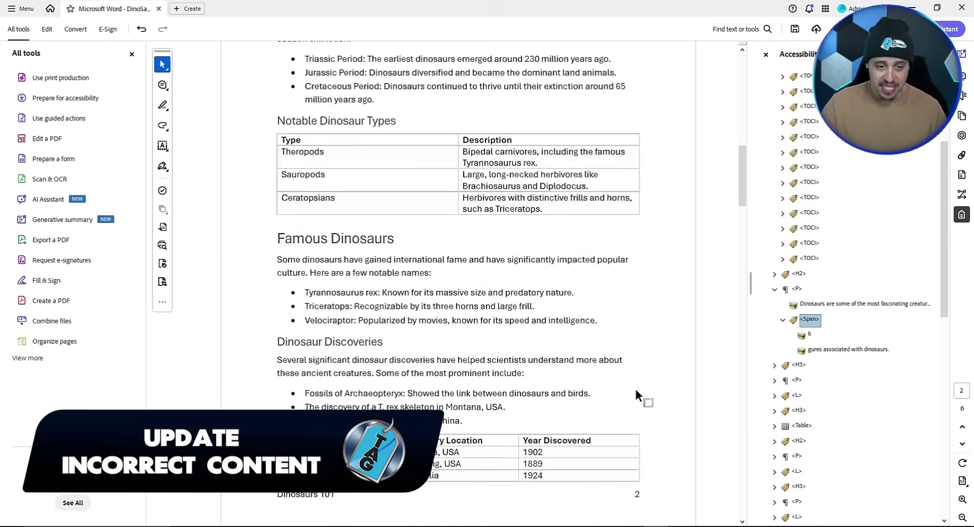
{"action": "left_click", "coordinate": [799, 366]}
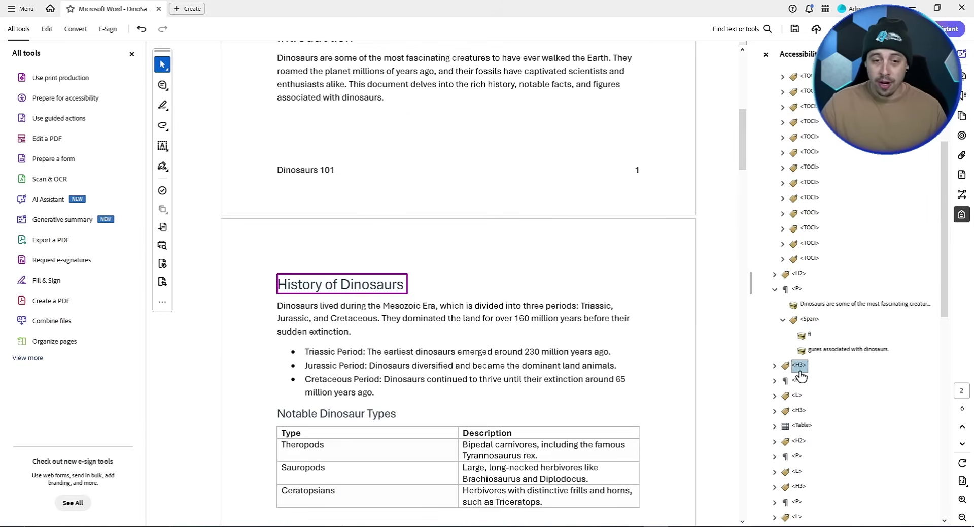
{"action": "key", "text": "Down"}
{"action": "key", "text": "Down"}
{"action": "key", "text": "Down"}
{"action": "key", "text": "Down"}
{"action": "key", "text": "Down"}
{"action": "key", "text": "Down"}
{"action": "key", "text": "Down"}
{"action": "key", "text": "Down"}
{"action": "key", "text": "Down"}
{"action": "key", "text": "Down"}
{"action": "key", "text": "Down"}
{"action": "key", "text": "Down"}
{"action": "key", "text": "Down"}
{"action": "key", "text": "Down"}
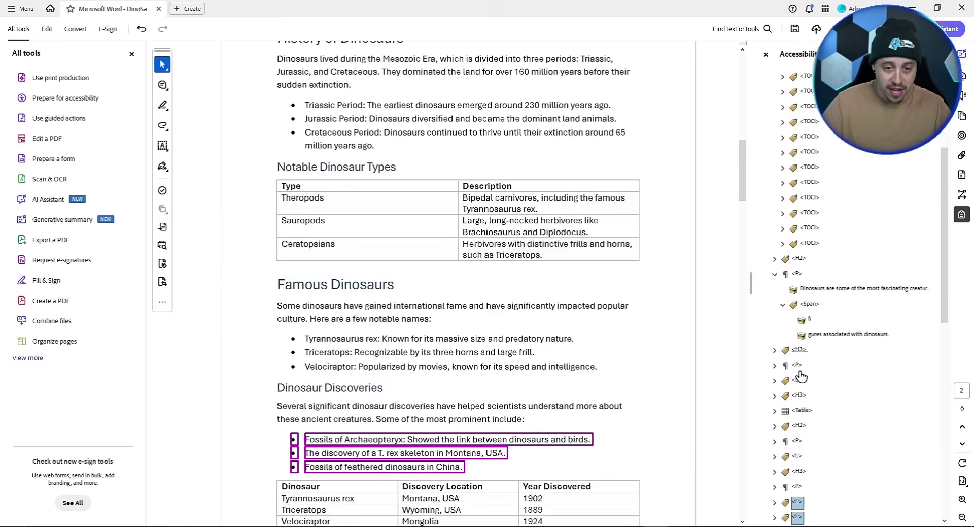
Expand the discovery table tag down to the Montana, USA cell's paragraph tag
{"action": "key", "text": "Up"}
{"action": "key", "text": "Up"}
{"action": "key", "text": "Up"}
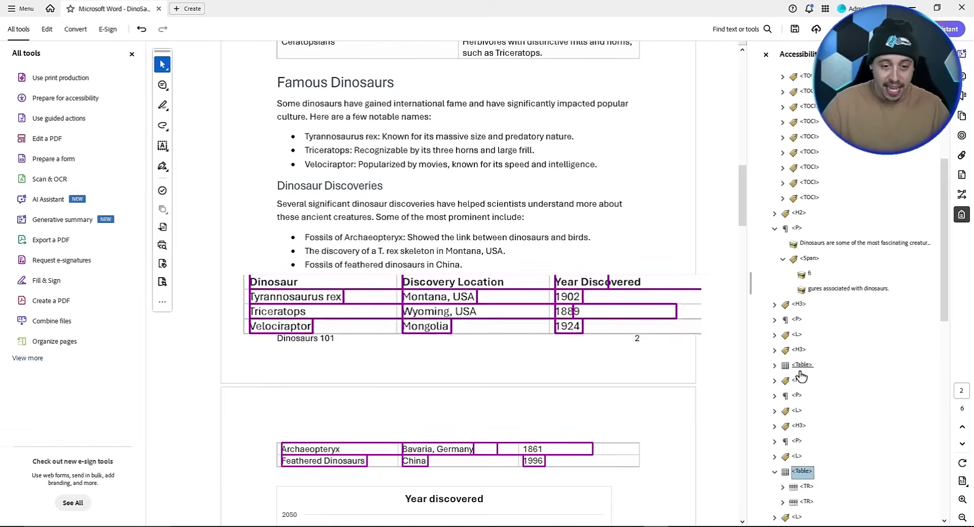
{"action": "key", "text": "Right"}
{"action": "key", "text": "Right"}
{"action": "key", "text": "Right"}
{"action": "key", "text": "Right"}
{"action": "key", "text": "Down"}
{"action": "key", "text": "Down"}
{"action": "key", "text": "Down"}
{"action": "key", "text": "Right"}
{"action": "key", "text": "Right"}
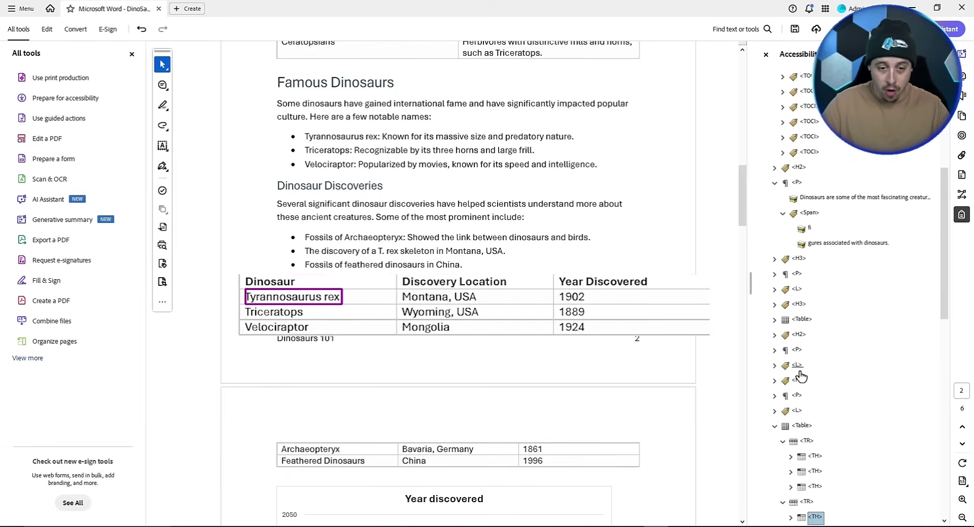
{"action": "key", "text": "Down"}
{"action": "key", "text": "Right"}
{"action": "key", "text": "Down"}
{"action": "key", "text": "Right"}
{"action": "key", "text": "Down"}
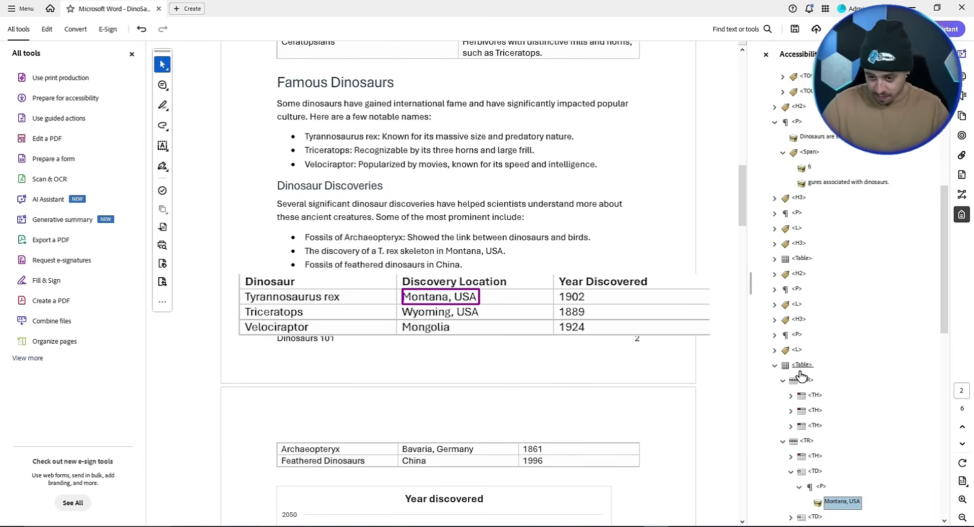
{"action": "key", "text": "Up"}
{"action": "scroll", "coordinate": [845, 494], "scroll_direction": "down", "scroll_amount": 3}
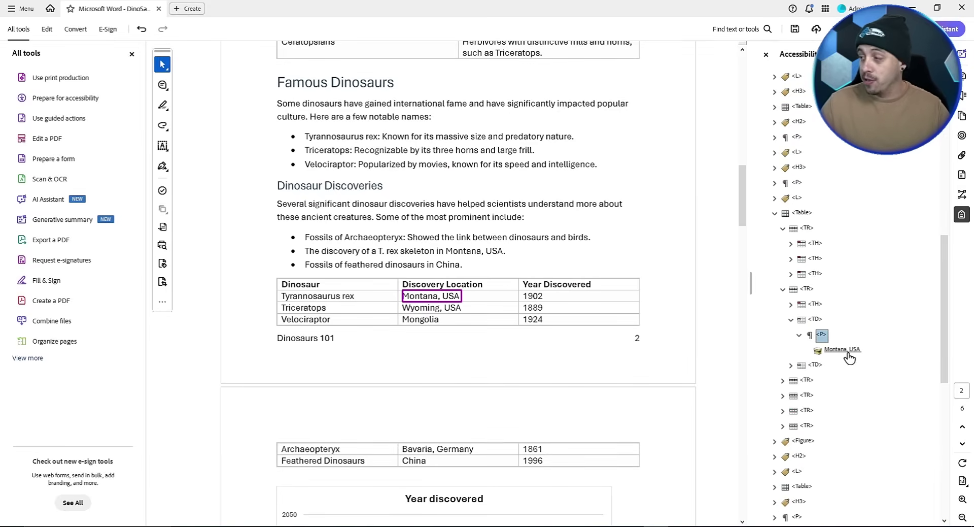
In the cell paragraph's Properties, enter Actual Text 'Montana, United States'
{"action": "right_click", "coordinate": [821, 342]}
{"action": "left_click", "coordinate": [839, 323]}
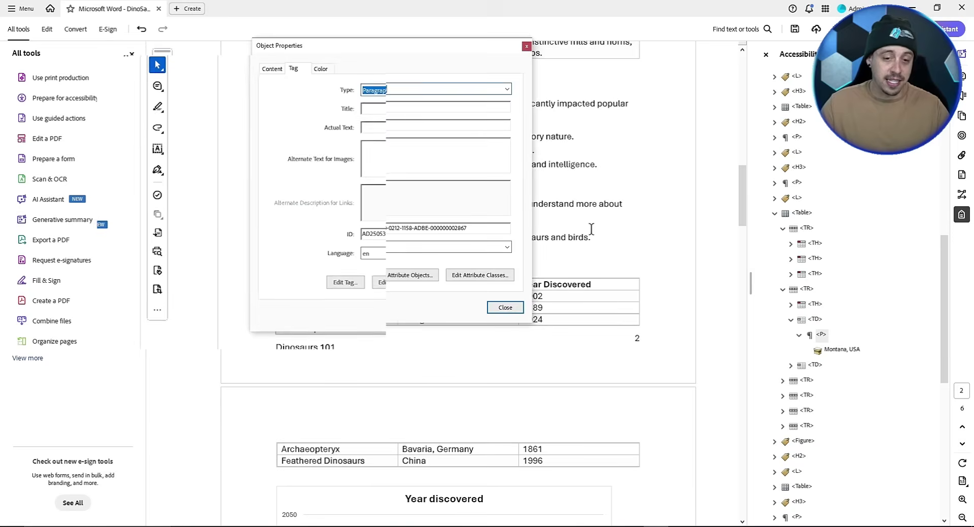
{"action": "left_click_drag", "start_coordinate": [381, 50], "coordinate": [234, 67]}
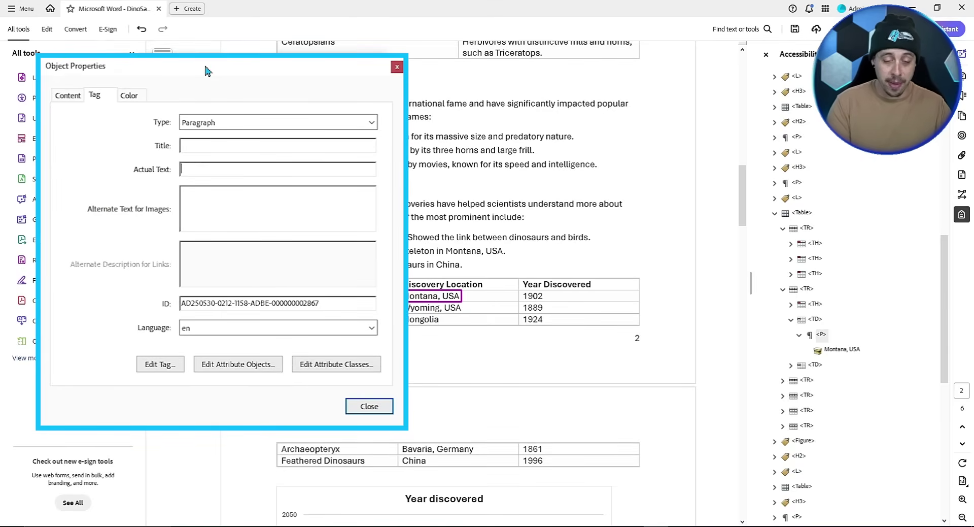
{"action": "type", "text": "Montana,"}
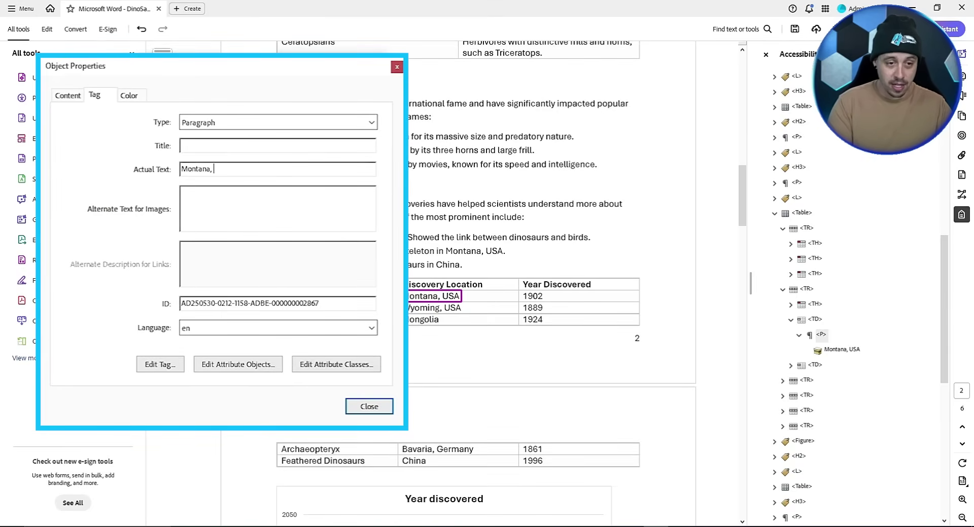
{"action": "type", "text": " United States of America"}
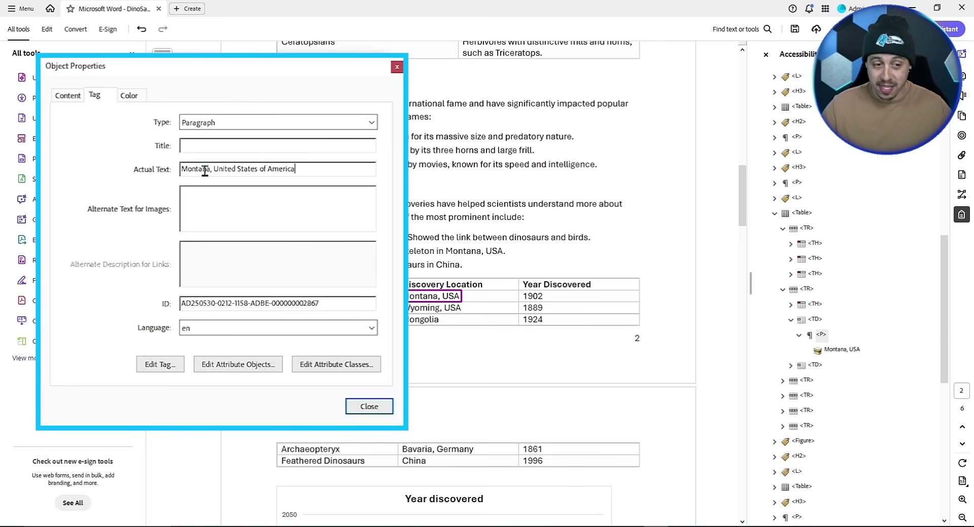
Close the properties, collapse the table, contents and Introduction tags, and select the Famous Dinosaurs heading
{"action": "left_click", "coordinate": [378, 410]}
{"action": "left_click", "coordinate": [775, 214]}
{"action": "left_click", "coordinate": [802, 213]}
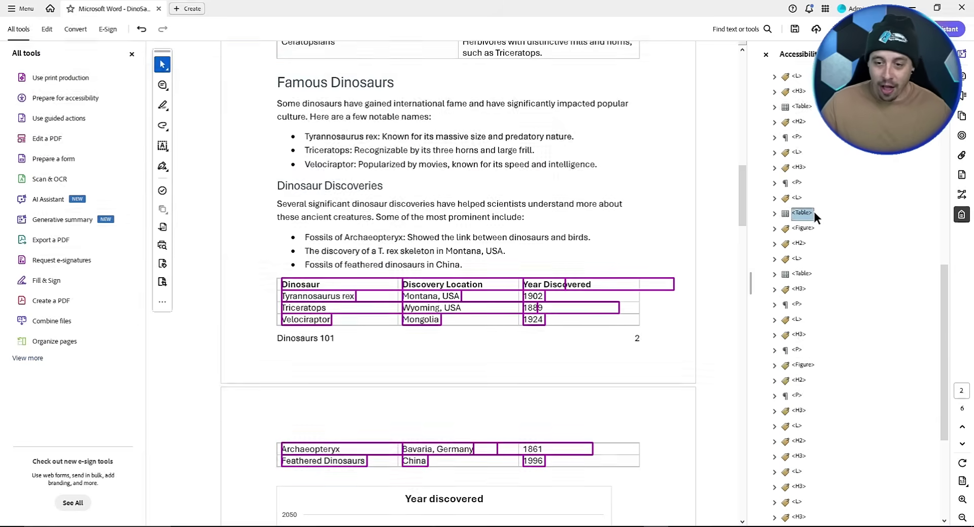
{"action": "scroll", "coordinate": [823, 208], "scroll_direction": "up", "scroll_amount": 10}
{"action": "left_click", "coordinate": [774, 151]}
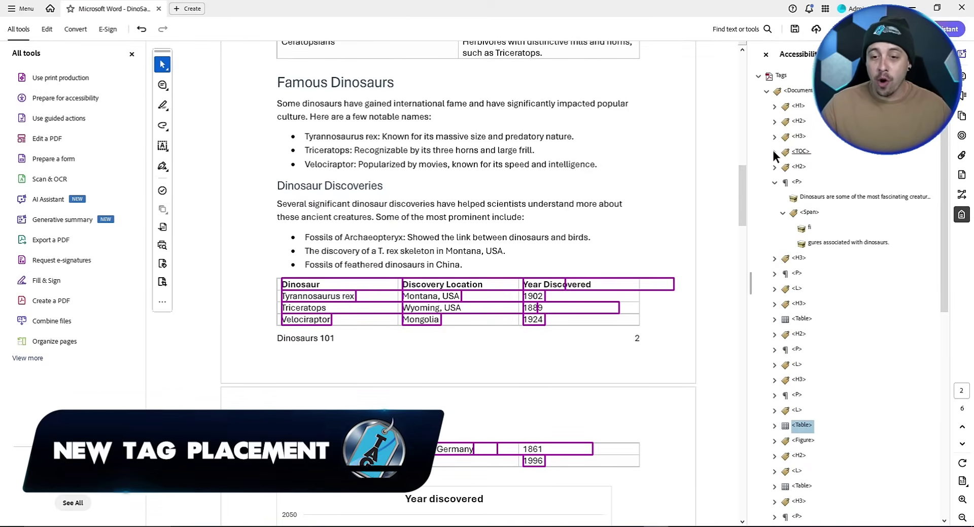
{"action": "left_click", "coordinate": [774, 183]}
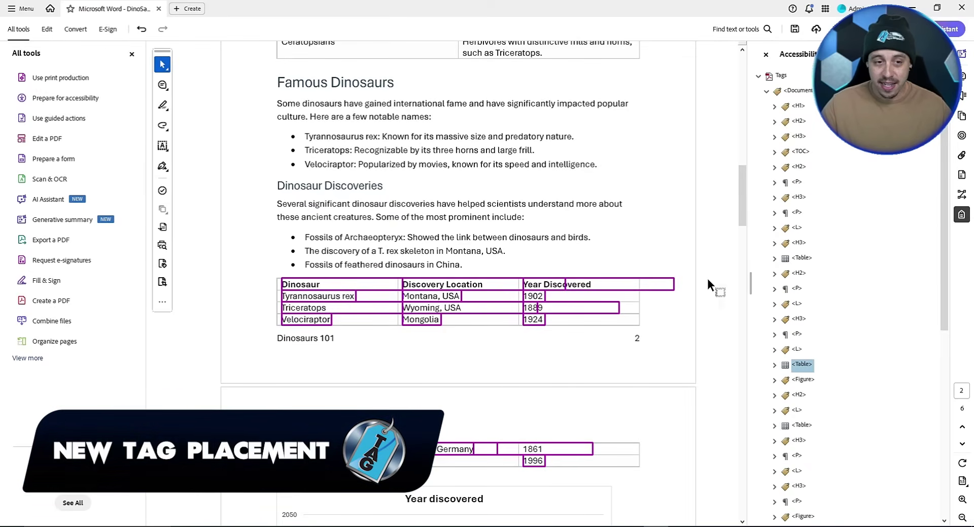
{"action": "left_click", "coordinate": [805, 270]}
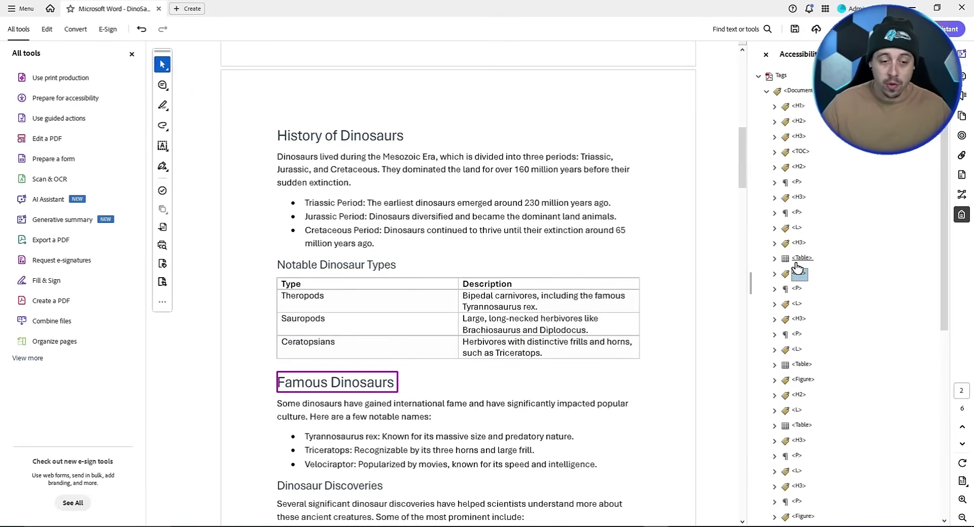
{"action": "key", "text": "Down"}
{"action": "key", "text": "Down"}
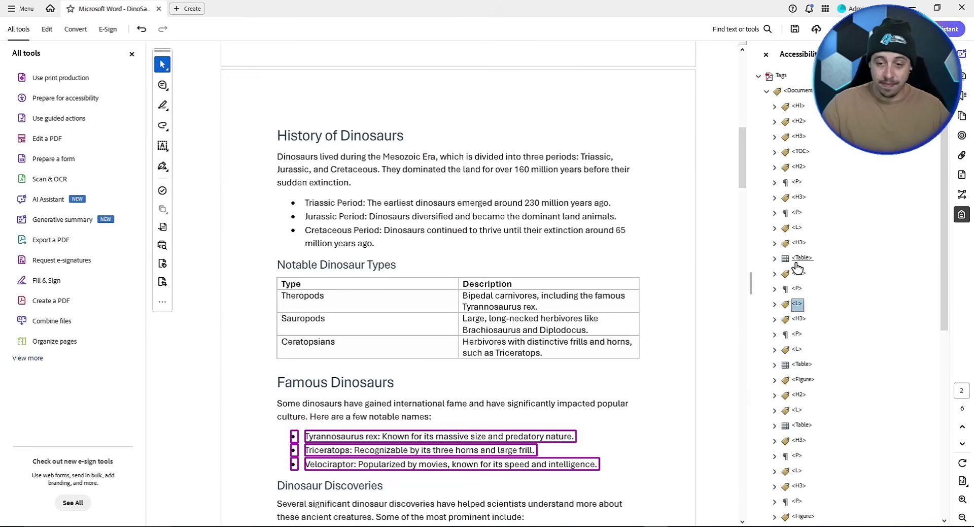
{"action": "key", "text": "Up"}
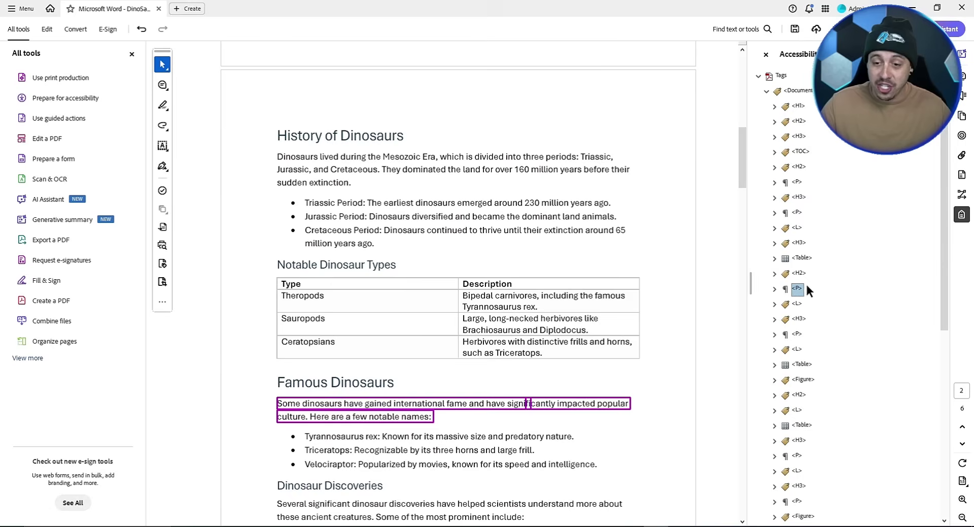
Add a new Article (Art) tag after the Famous Dinosaurs heading and select it
{"action": "right_click", "coordinate": [801, 276]}
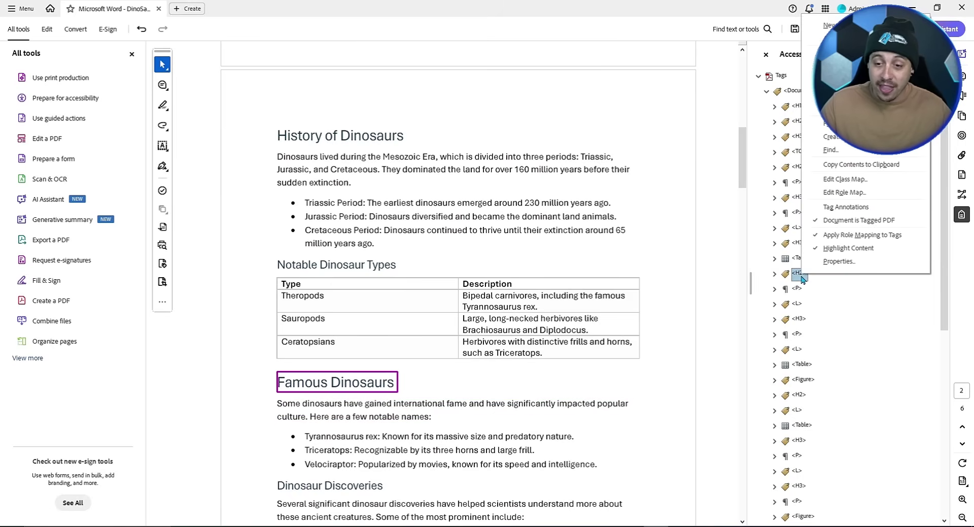
{"action": "left_click", "coordinate": [831, 24]}
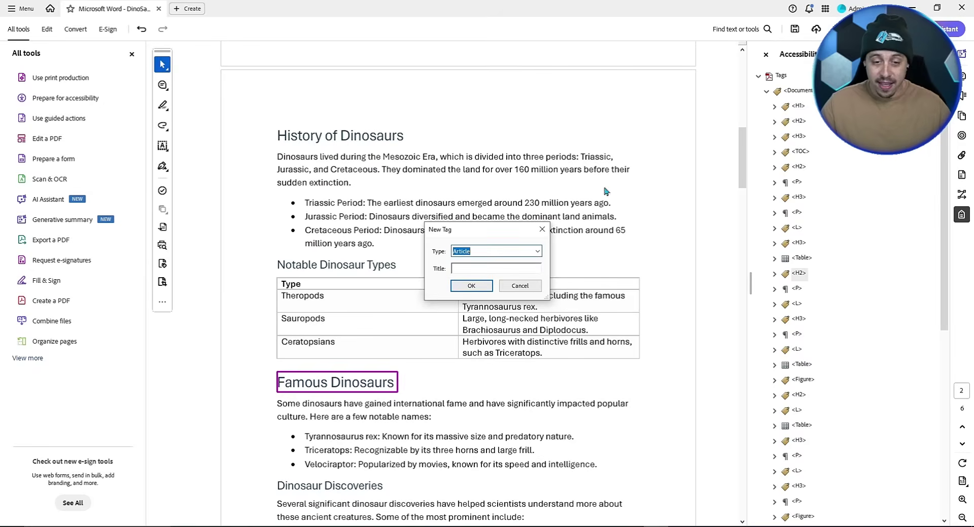
{"action": "left_click", "coordinate": [480, 287]}
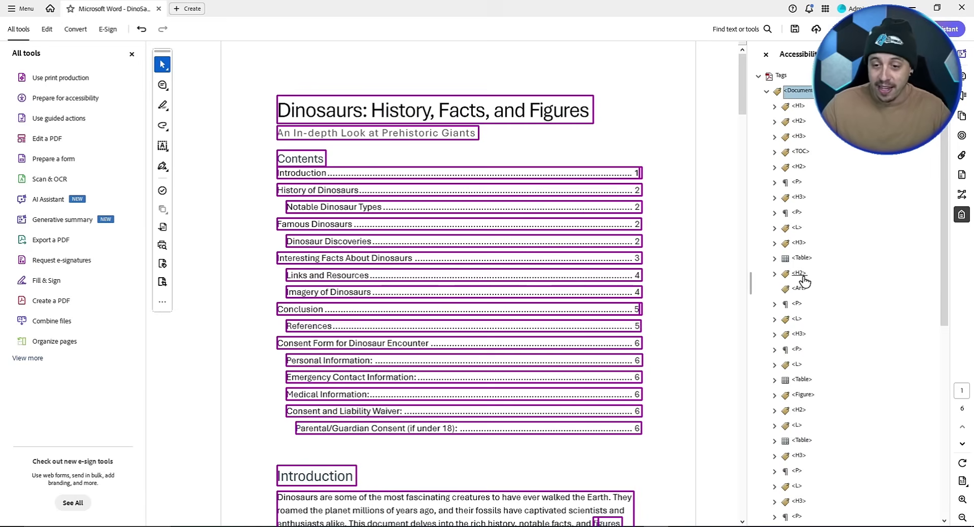
{"action": "left_click", "coordinate": [801, 275]}
{"action": "left_click", "coordinate": [800, 288]}
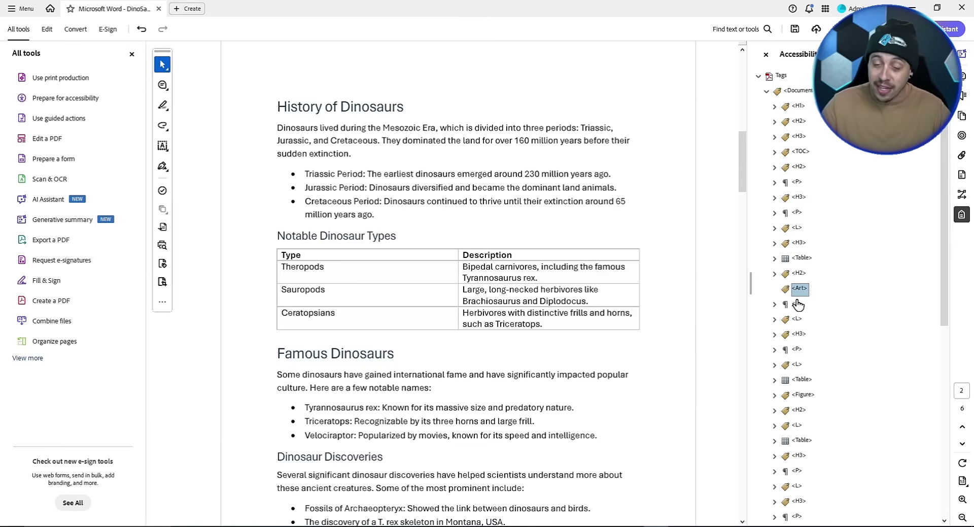
{"action": "left_click", "coordinate": [775, 318]}
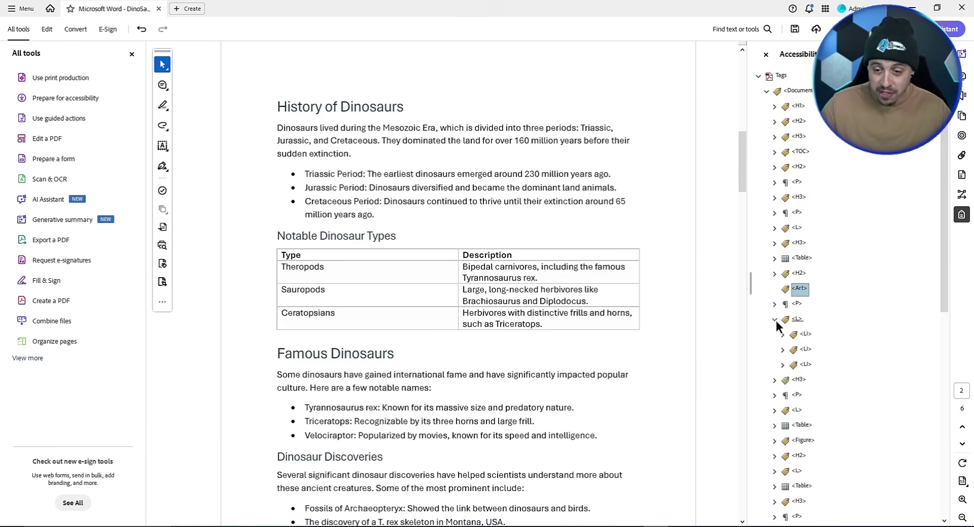
Add a new L (list) tag inside the Velociraptor list item's LBody content
{"action": "left_click", "coordinate": [783, 365]}
{"action": "left_click", "coordinate": [802, 397]}
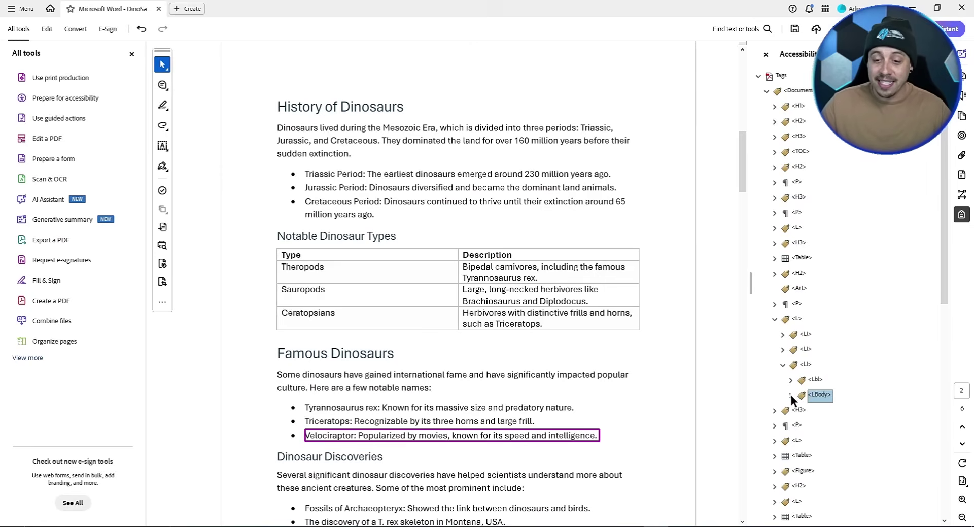
{"action": "left_click", "coordinate": [790, 395]}
{"action": "scroll", "coordinate": [860, 367], "scroll_direction": "down", "scroll_amount": 5}
{"action": "left_click", "coordinate": [828, 259]}
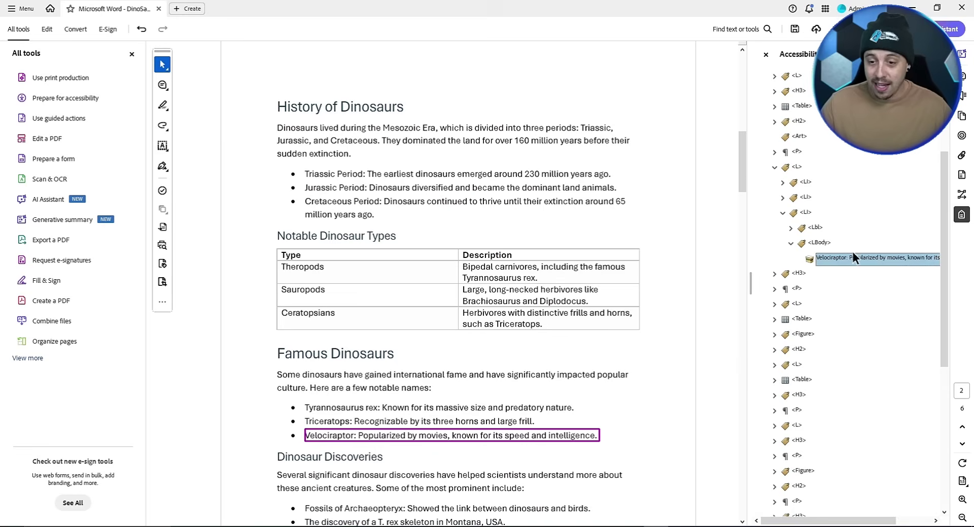
{"action": "right_click", "coordinate": [832, 267]}
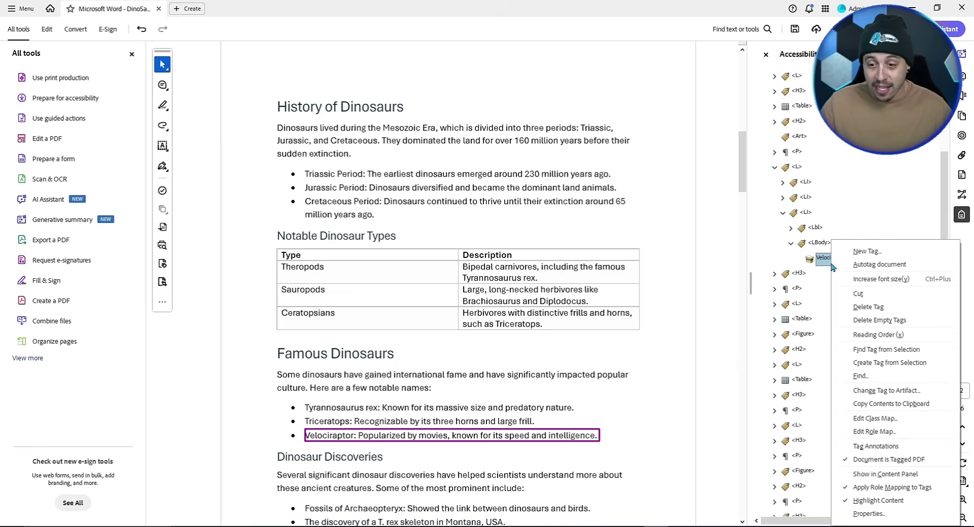
{"action": "left_click", "coordinate": [867, 251]}
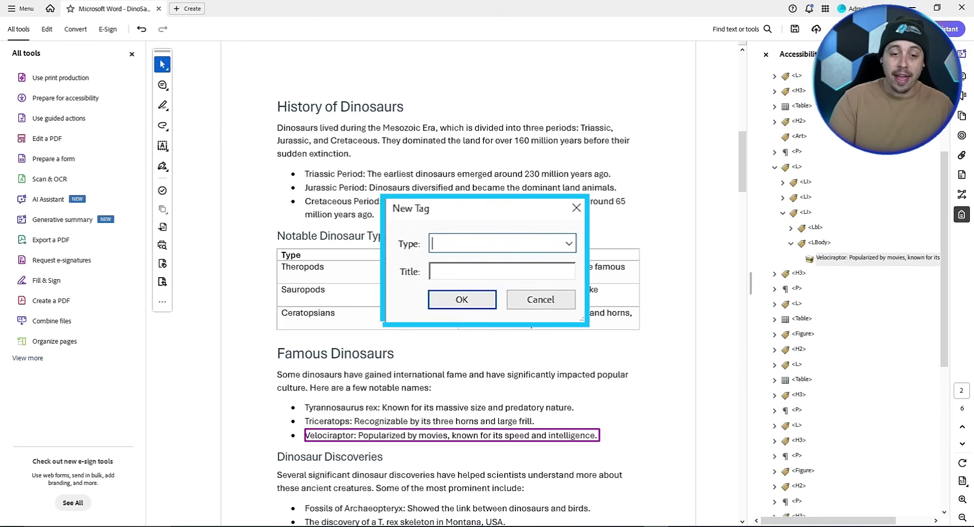
{"action": "left_click", "coordinate": [485, 291]}
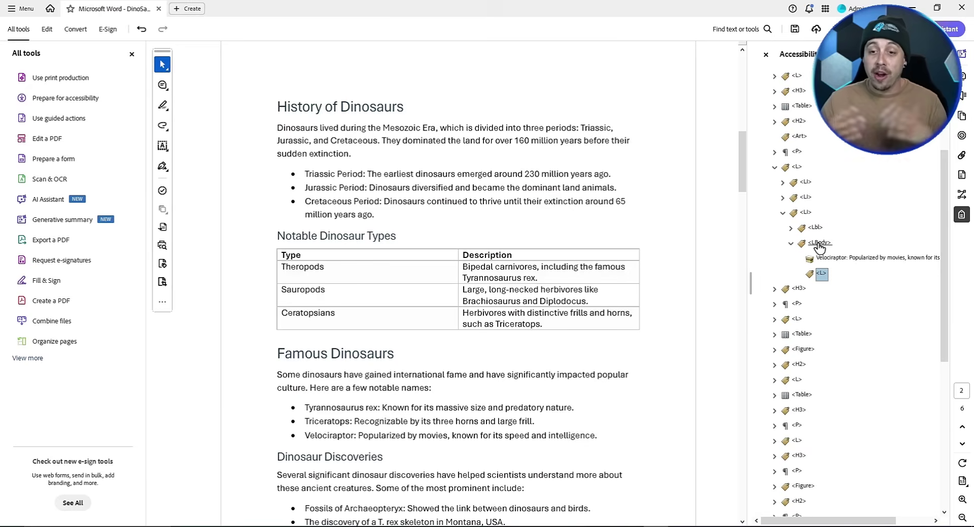
Create a custom-named test tag at the root of the tag tree
{"action": "scroll", "coordinate": [820, 242], "scroll_direction": "up", "scroll_amount": 3}
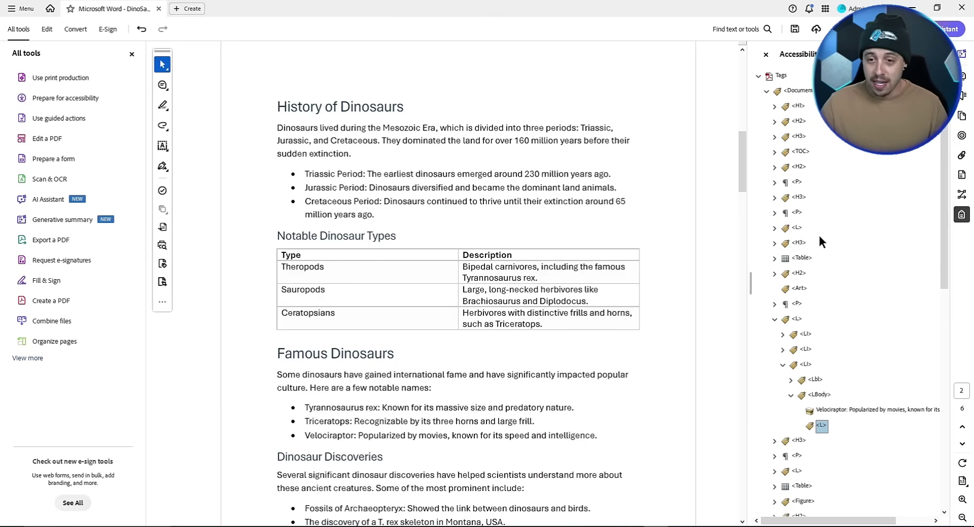
{"action": "right_click", "coordinate": [807, 92]}
{"action": "left_click", "coordinate": [843, 128]}
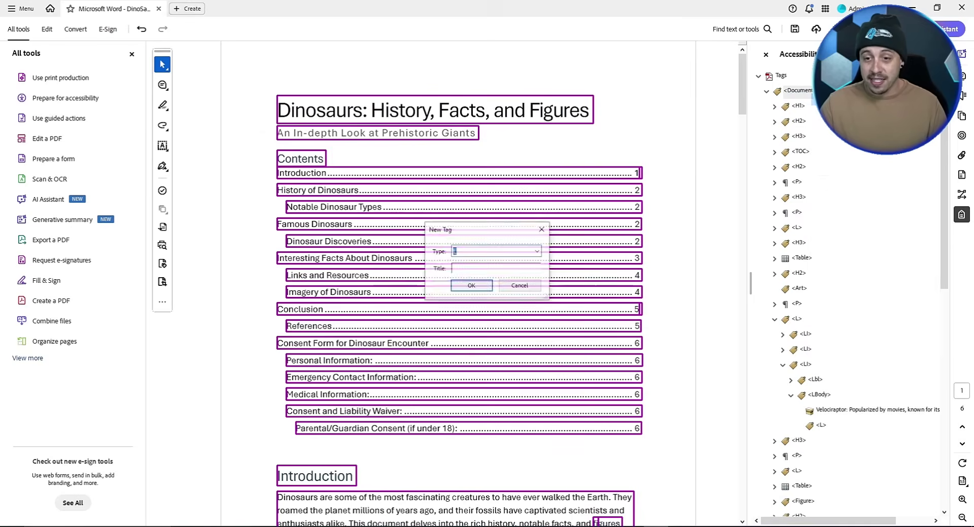
{"action": "type", "text": "SHAWN"}
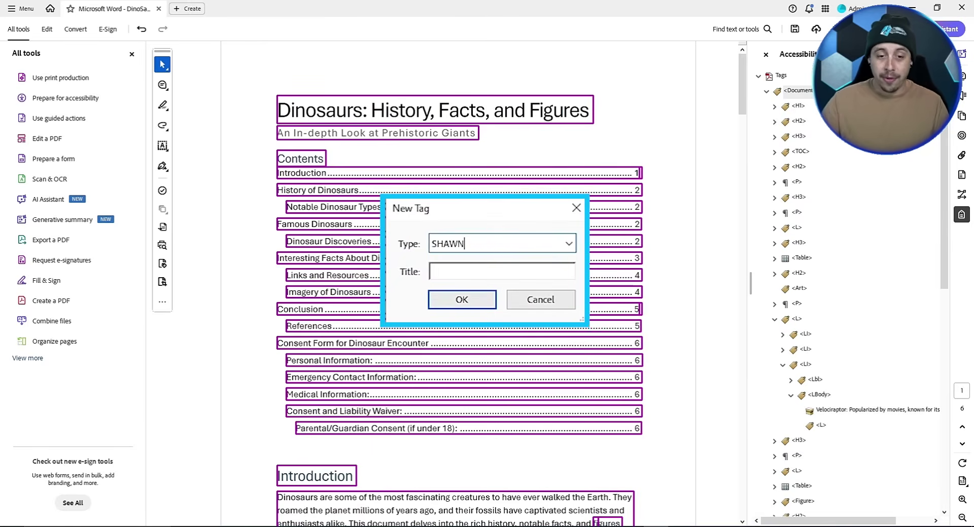
{"action": "left_click", "coordinate": [461, 300]}
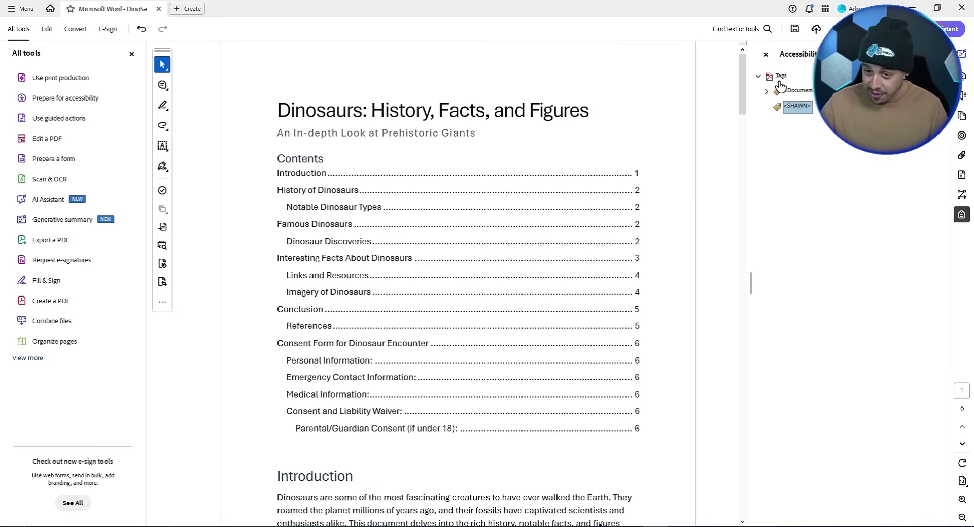
Find the test tag below the Document tag's children and delete it
{"action": "left_click", "coordinate": [766, 91]}
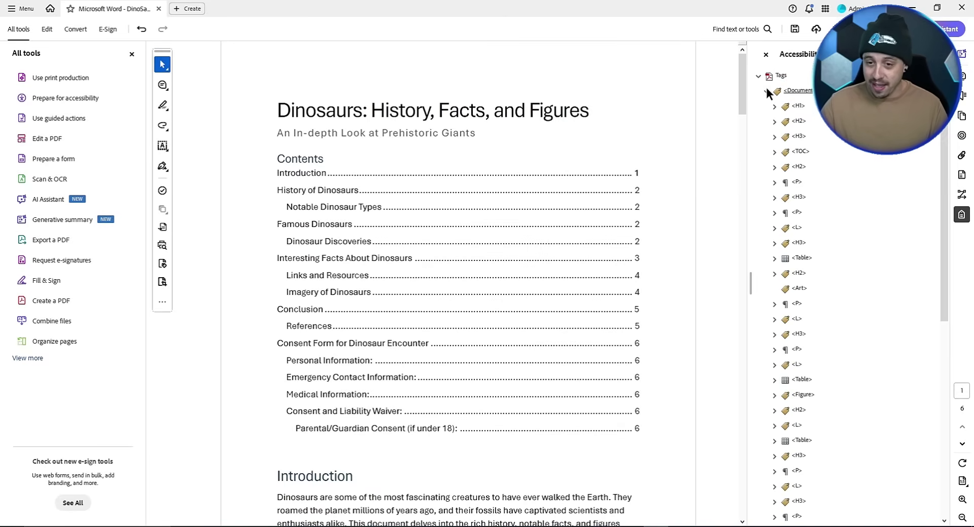
{"action": "left_click", "coordinate": [774, 151]}
{"action": "scroll", "coordinate": [808, 231], "scroll_direction": "down", "scroll_amount": 15}
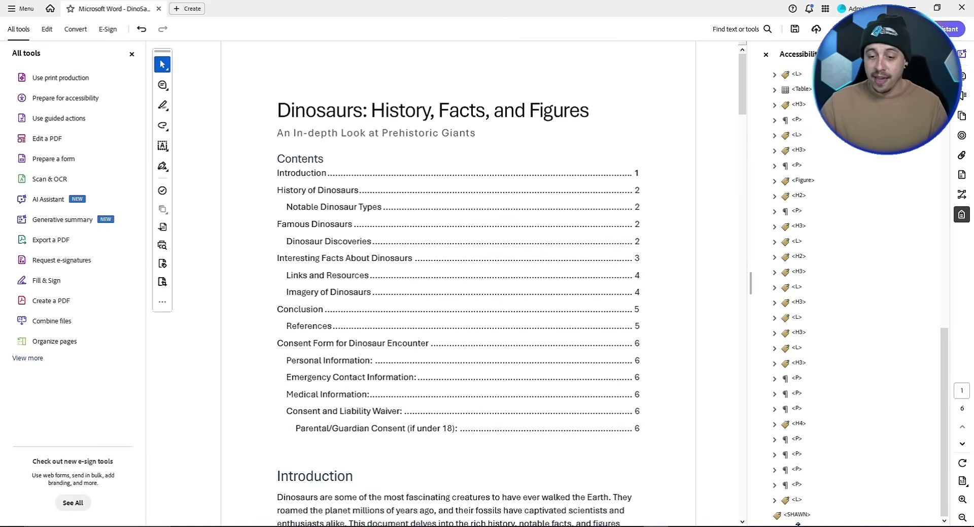
{"action": "left_click", "coordinate": [797, 514]}
{"action": "key", "text": "Delete"}
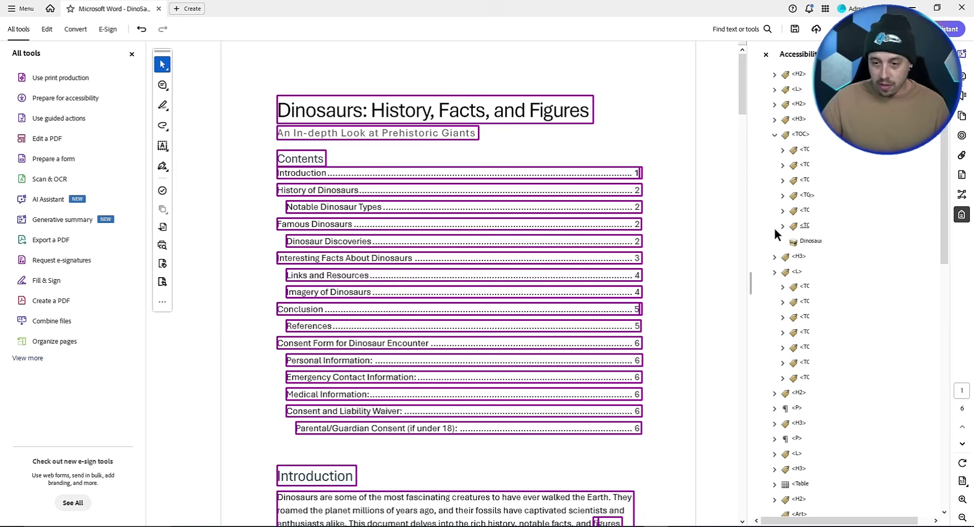
Confirm the split-word Span's Actual Text reads 'figures associated with dinosaurs.' in its Properties
{"action": "key", "text": "Down"}
{"action": "key", "text": "Down"}
{"action": "key", "text": "Down"}
{"action": "key", "text": "Down"}
{"action": "key", "text": "Down"}
{"action": "key", "text": "Down"}
{"action": "key", "text": "Down"}
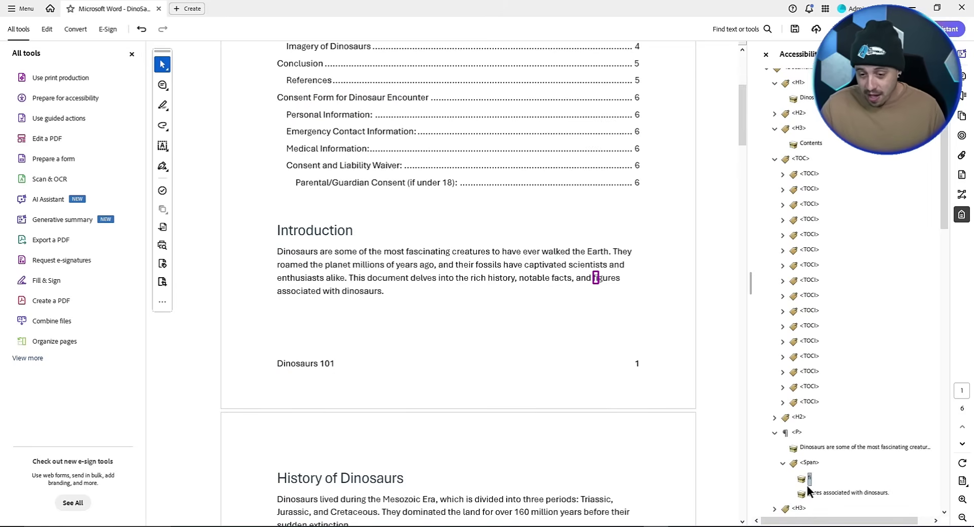
{"action": "right_click", "coordinate": [830, 462]}
{"action": "left_click", "coordinate": [842, 451]}
{"action": "triple_click", "coordinate": [374, 152]}
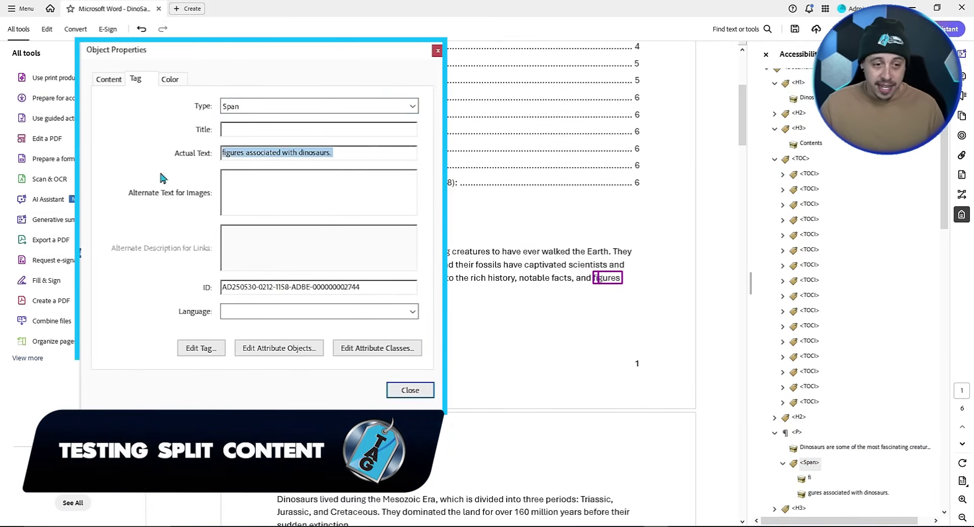
{"action": "left_click", "coordinate": [406, 390]}
Inspect the Span's content fragments and try moving the trailing text out of it
{"action": "scroll", "coordinate": [685, 427], "scroll_direction": "down", "scroll_amount": 3}
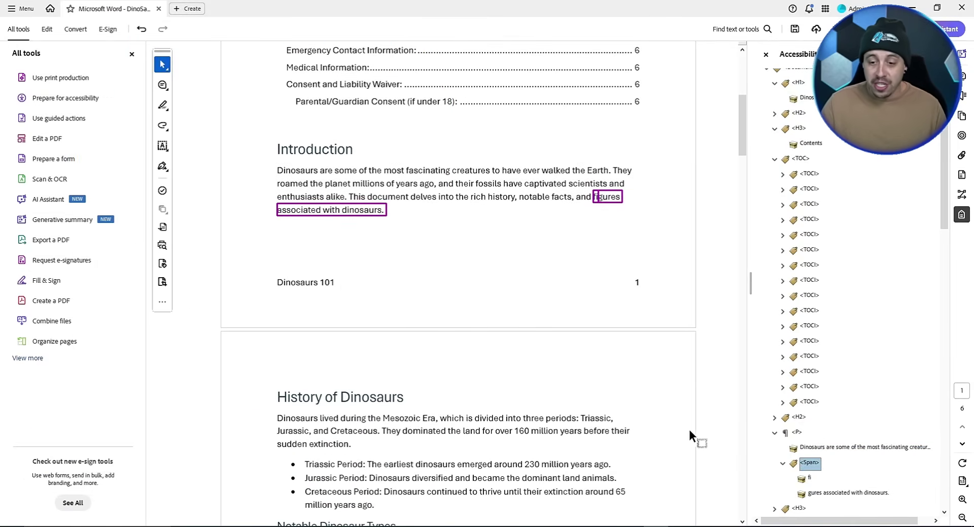
{"action": "scroll", "coordinate": [800, 425], "scroll_direction": "down", "scroll_amount": 3}
{"action": "left_click", "coordinate": [808, 325]}
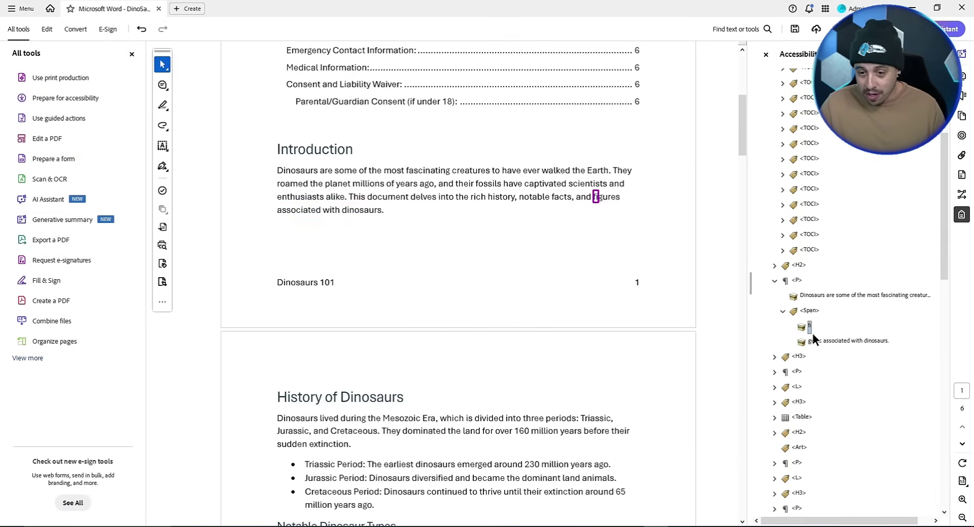
{"action": "key", "text": "Down"}
{"action": "left_click", "coordinate": [811, 311]}
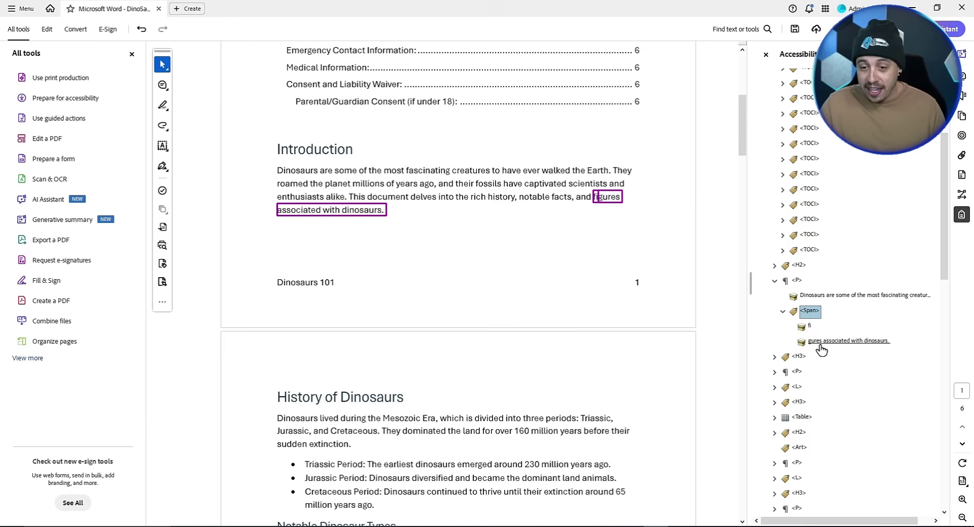
{"action": "left_click", "coordinate": [819, 340]}
{"action": "left_click_drag", "start_coordinate": [660, 239], "coordinate": [756, 306]}
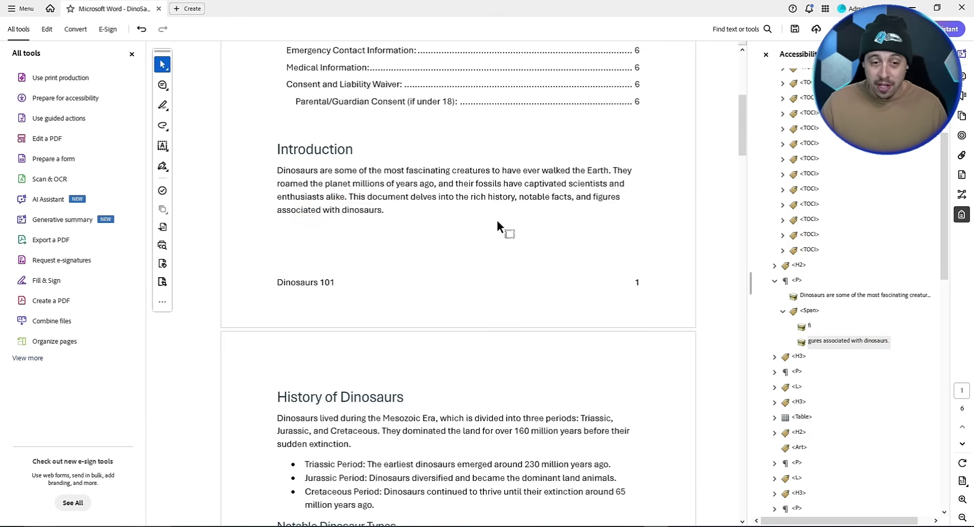
Use the screen reader's heading list (Insert+F6) to jump to Introduction and read its paragraph
{"action": "key", "text": "super"}
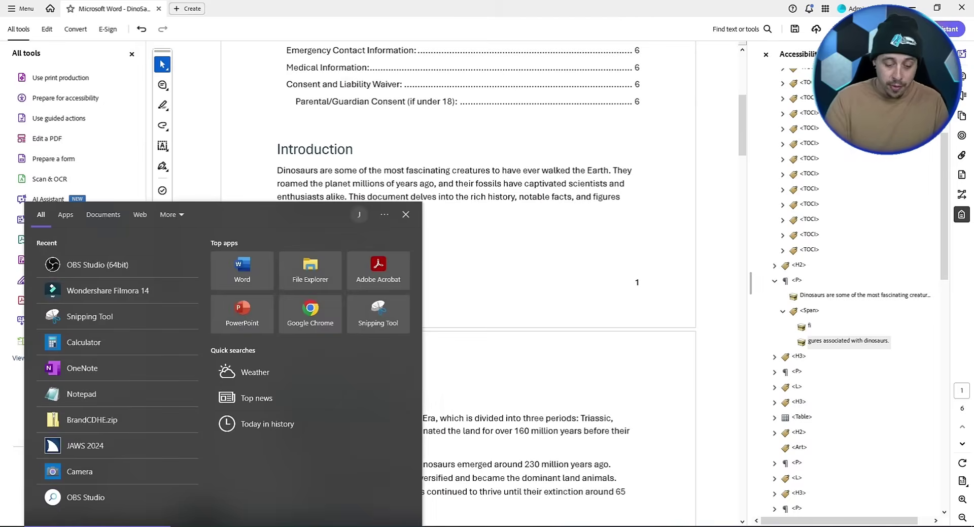
{"action": "key", "text": "Escape"}
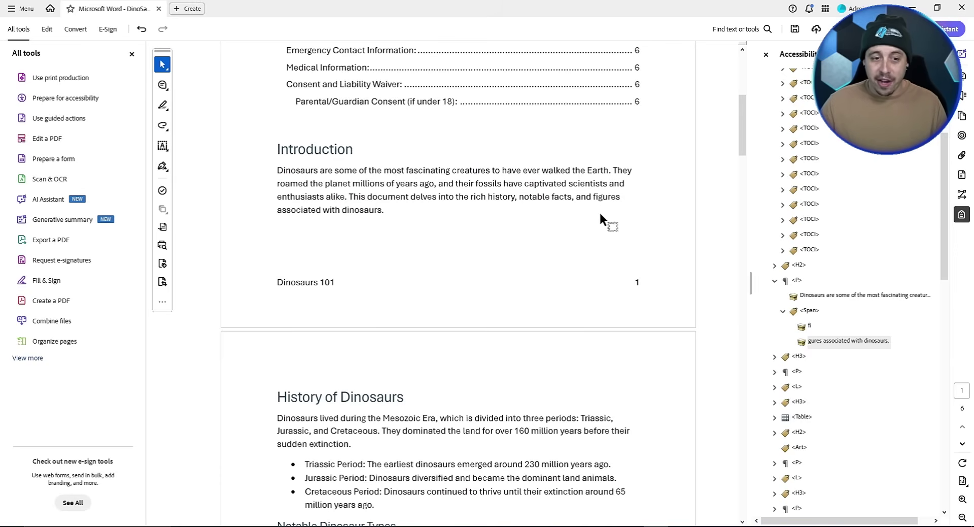
{"action": "key", "text": "Insert+F6"}
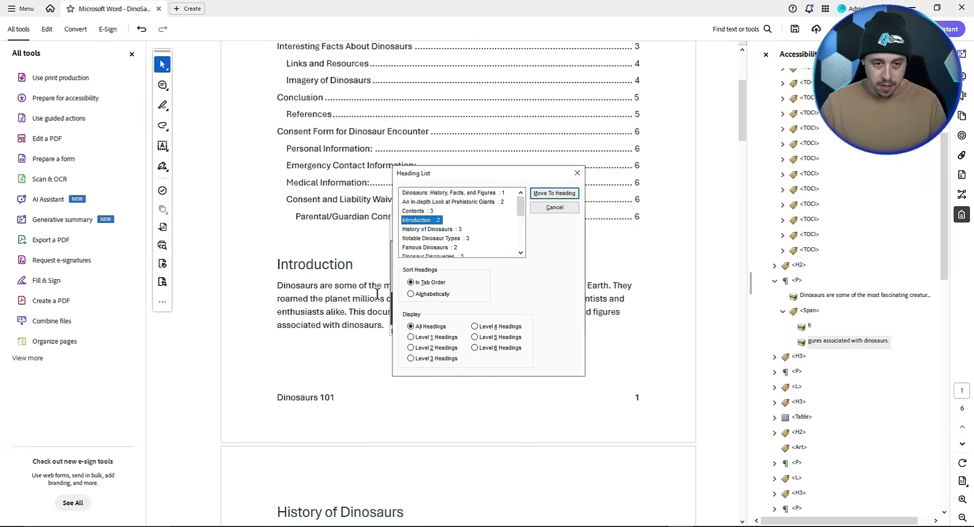
{"action": "key", "text": "Return"}
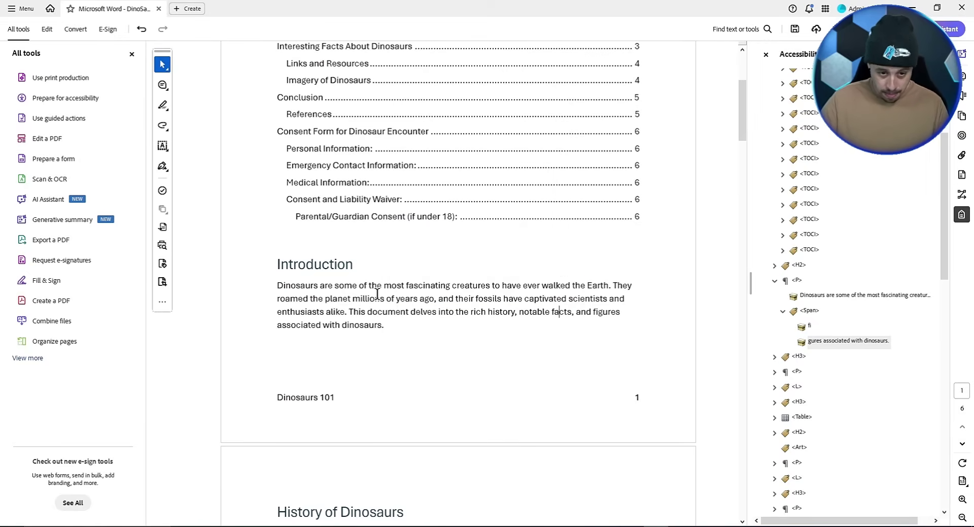